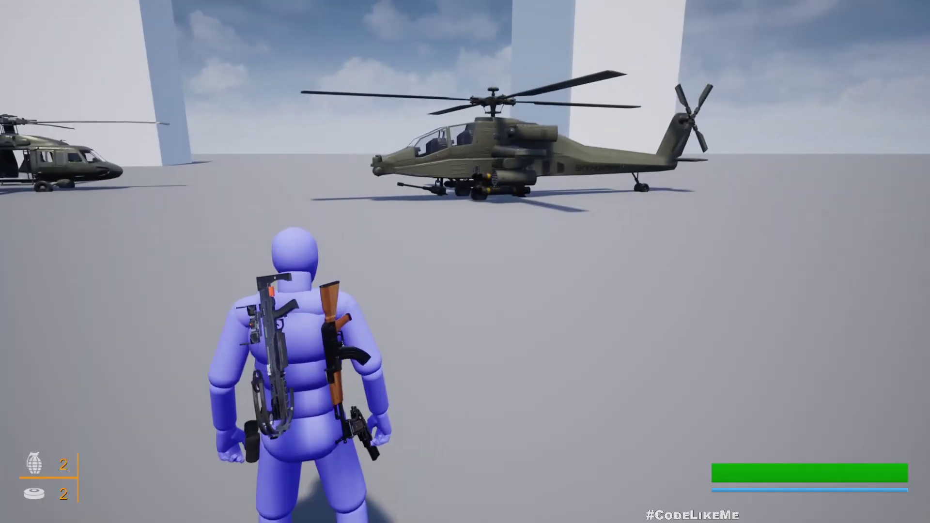
key(w)
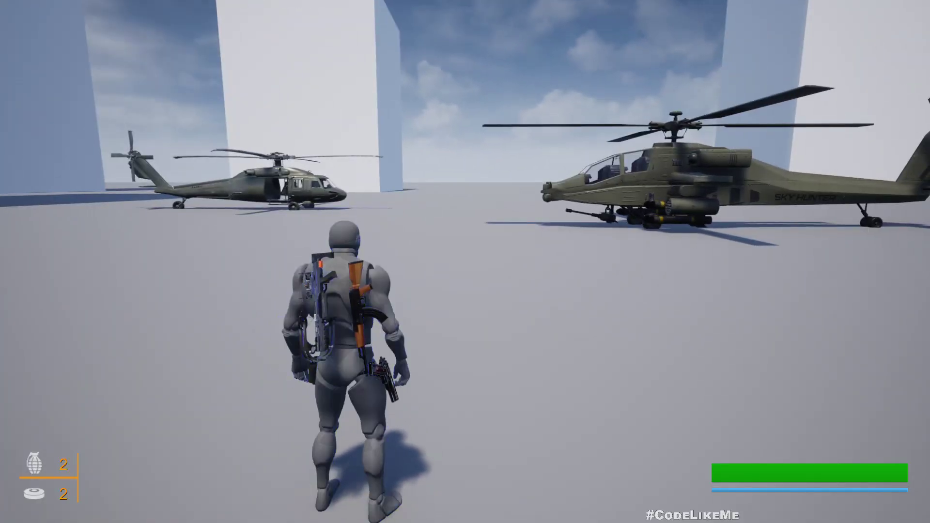
key(w)
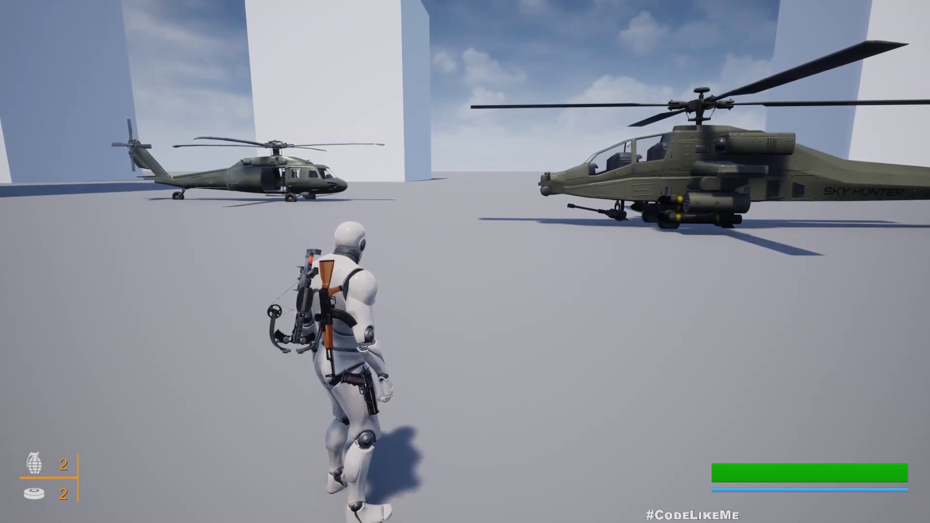
key(w)
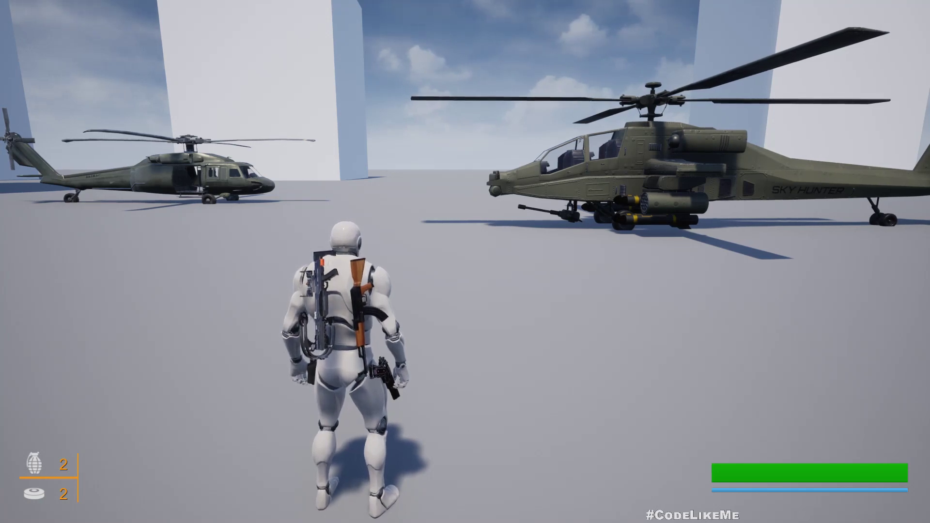
key(w)
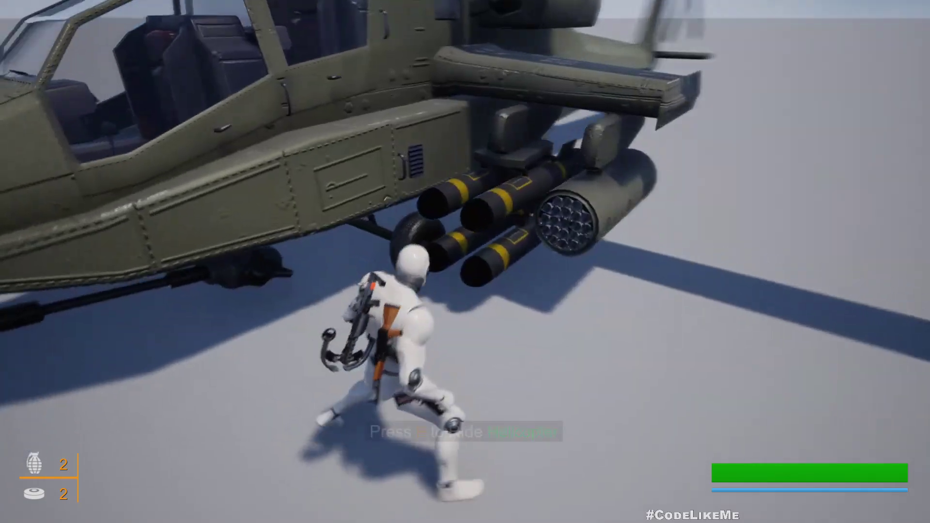
key(e)
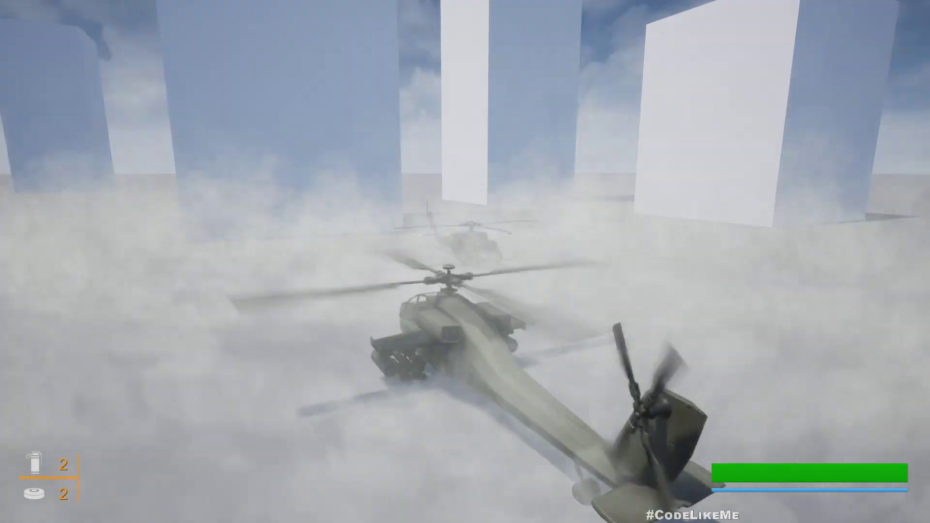
key(space)
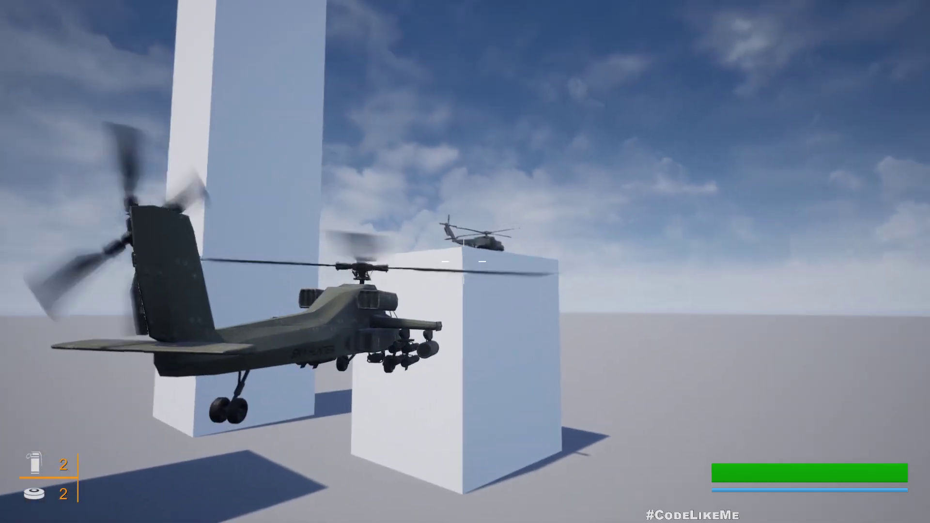
click(464, 261)
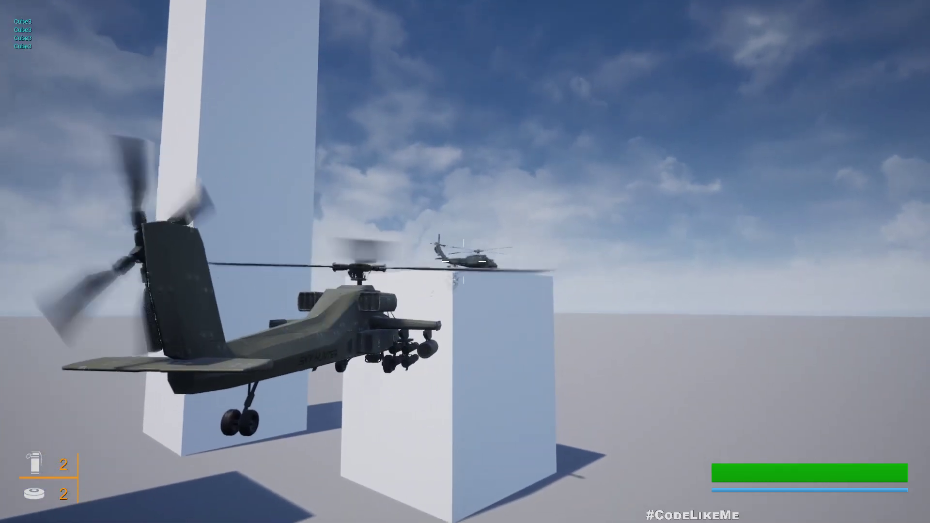
click(464, 262)
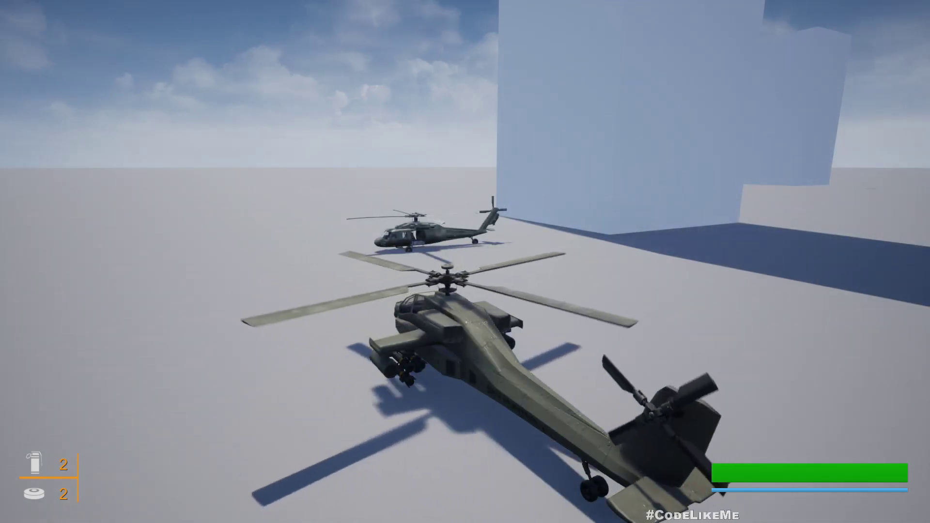
key(f)
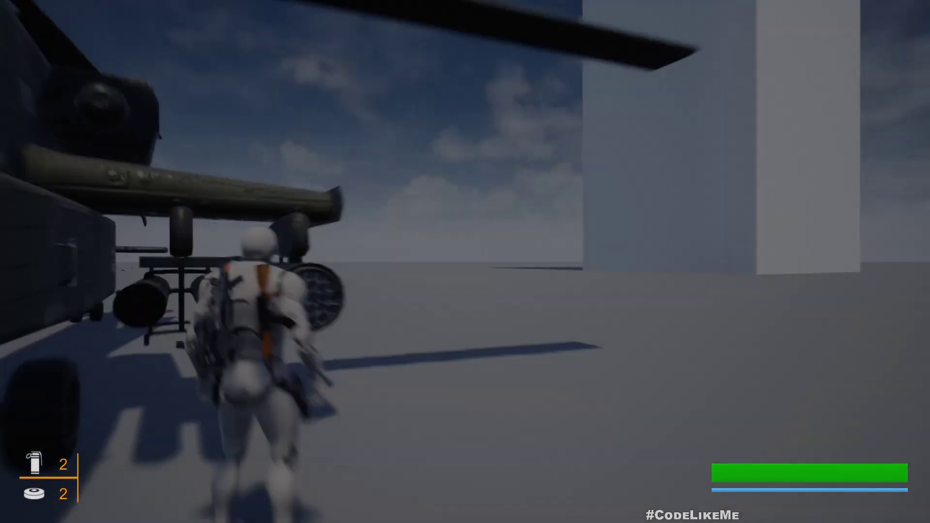
key(w)
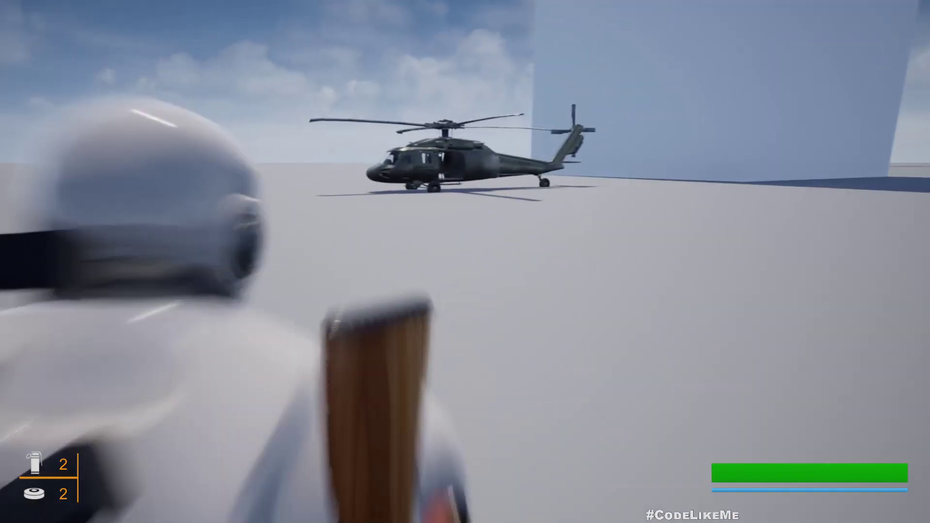
key(shift)
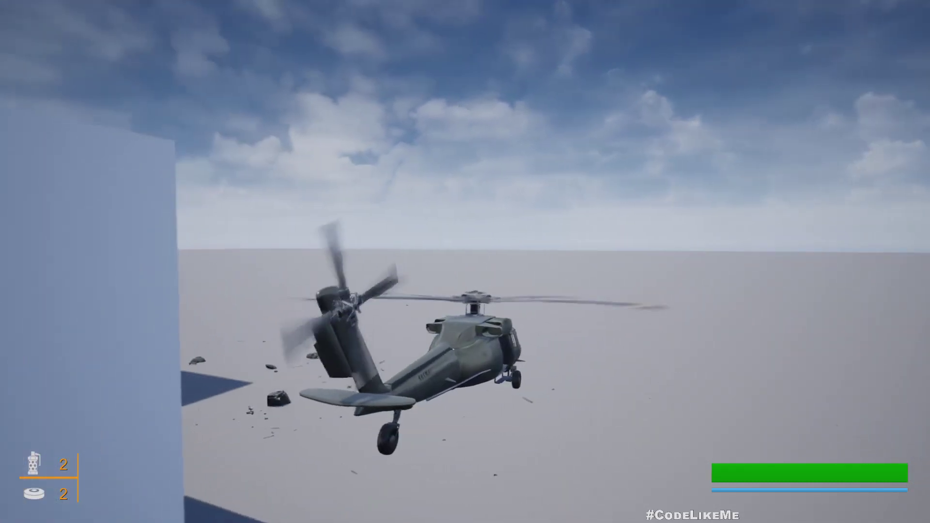
key(q)
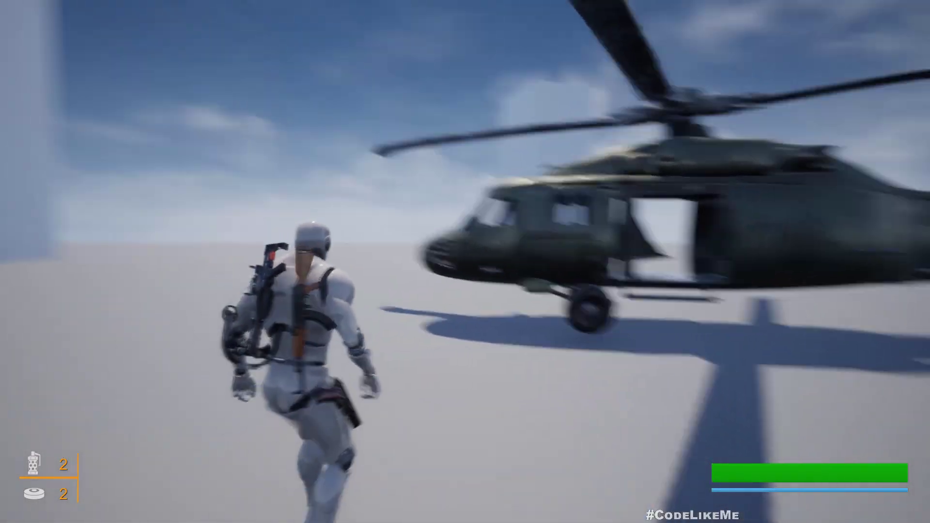
key(Escape)
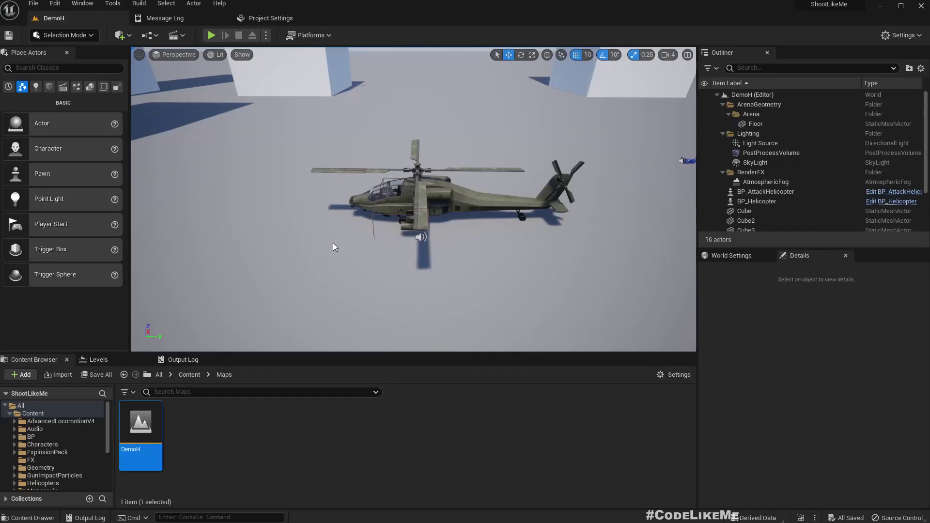
Start a play session in the DemoH level and run the character toward the attack helicopter.
right_drag(332, 247, 221, 200)
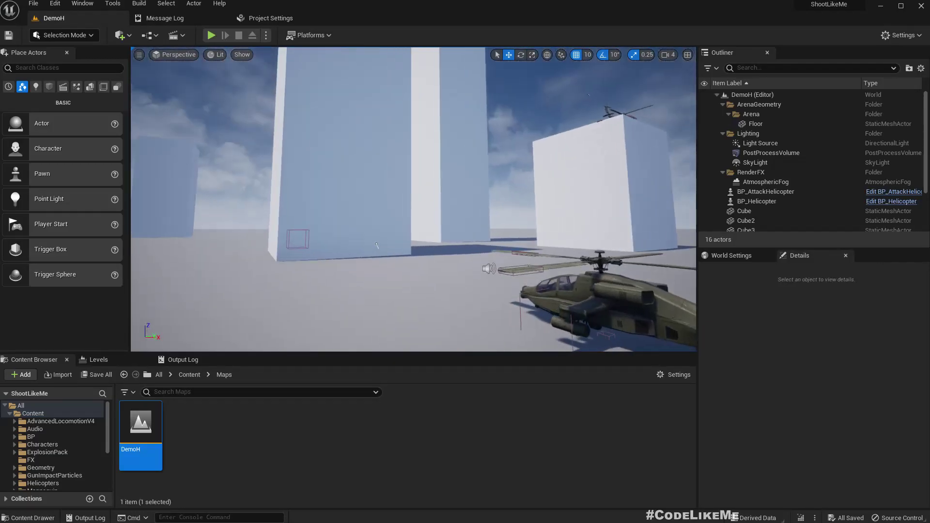
right_drag(377, 246, 358, 262)
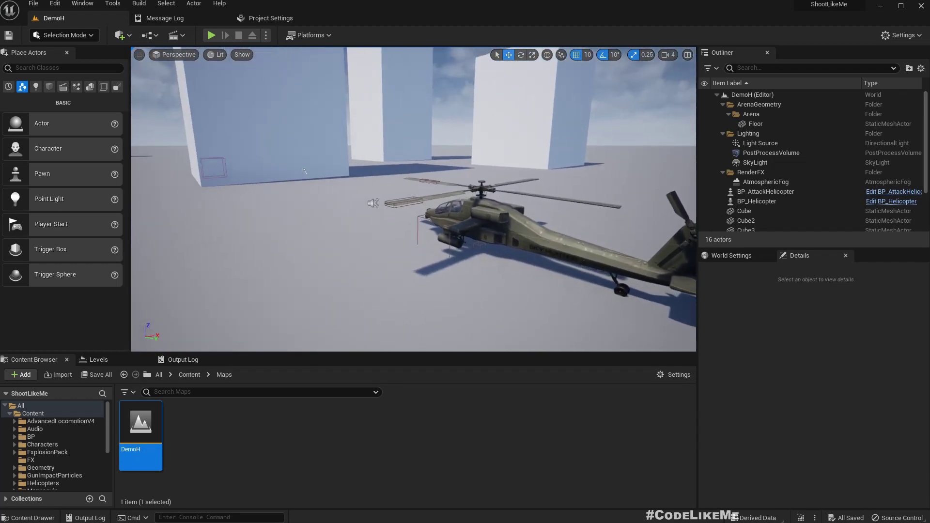
right_drag(305, 171, 371, 243)
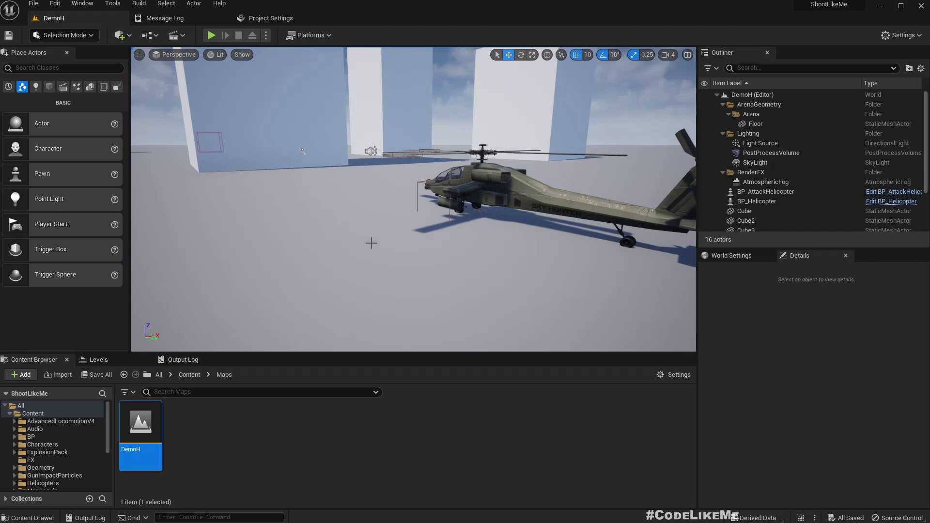
key(alt+p)
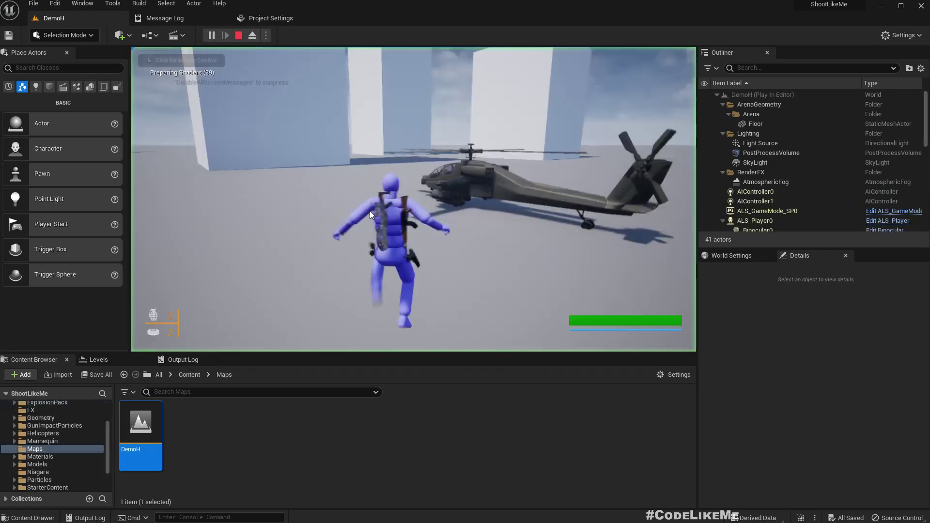
click(387, 126)
key(w)
key(w)
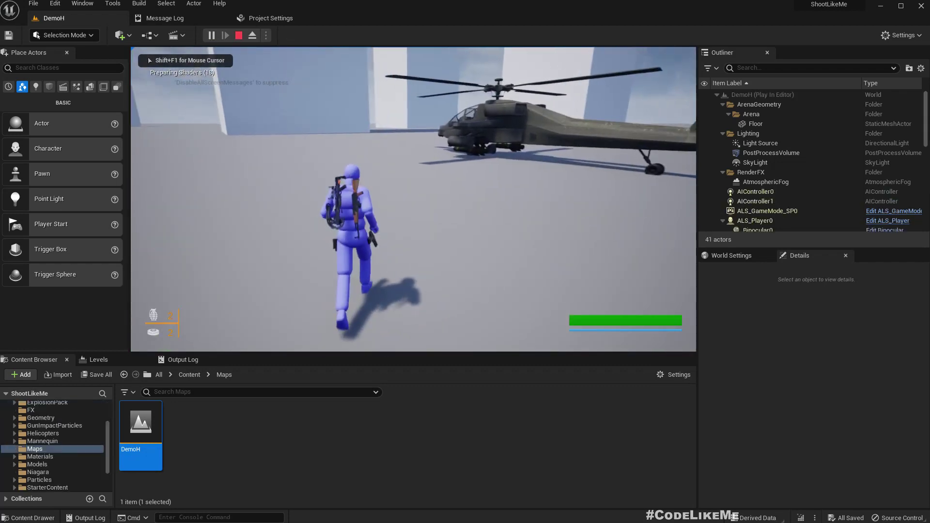
key(w)
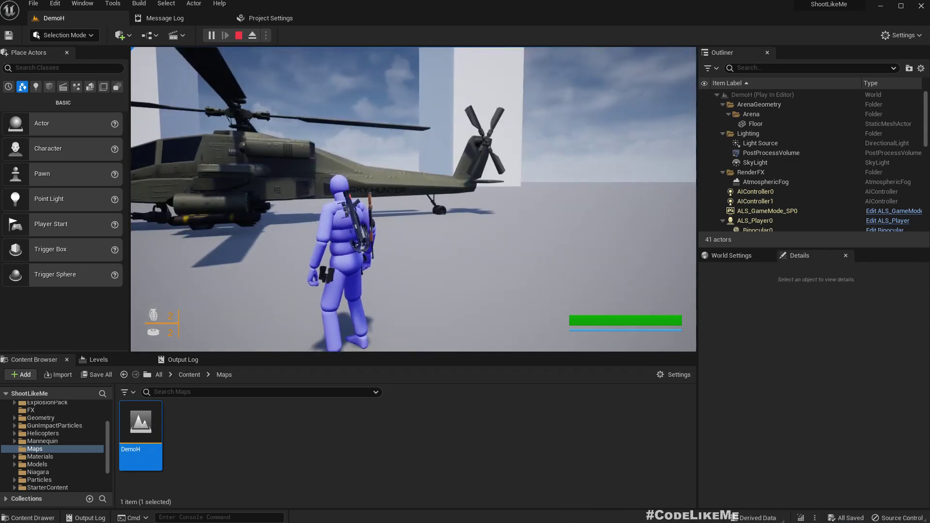
Walk up to the attack helicopter's nose, board it, and stop the play session.
key(w)
key(w)
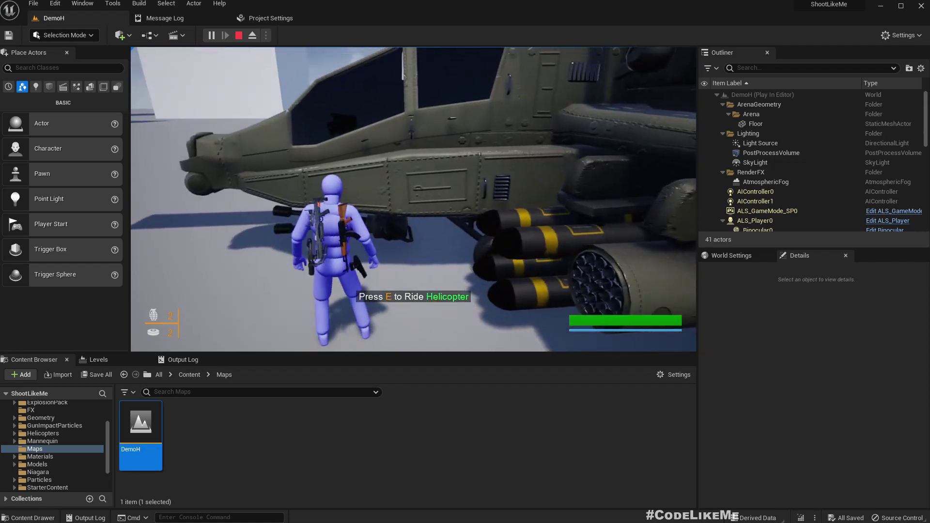
key(e)
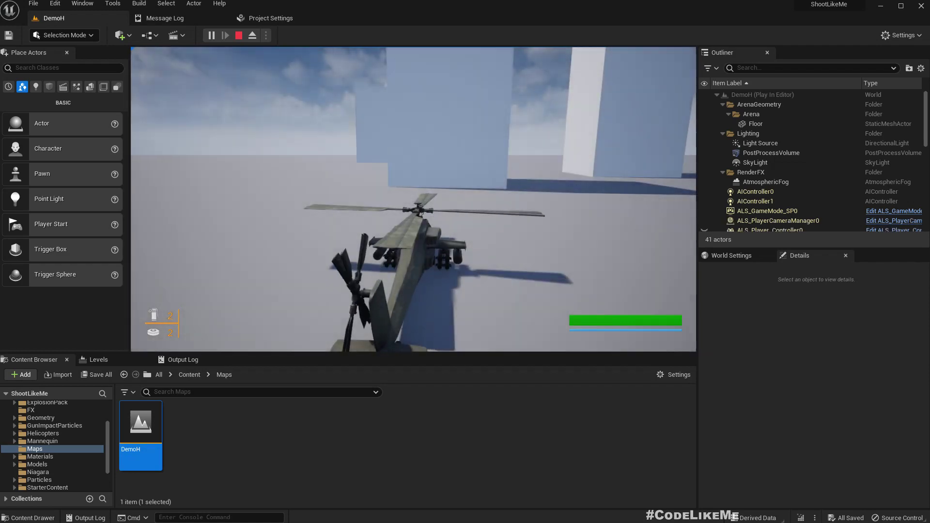
key(Escape)
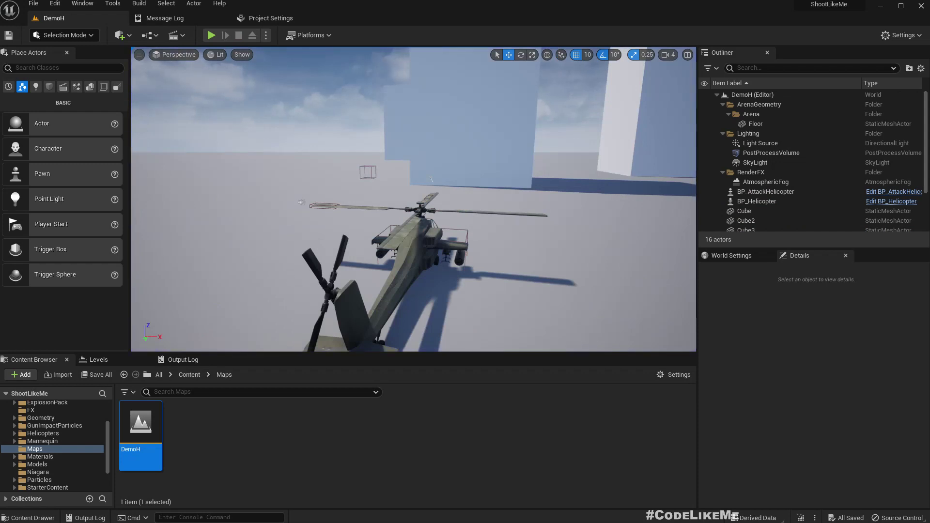
Close the Message Log and Project Settings, and open the attack helicopter's blueprint docked beside the DemoH level.
right_drag(363, 208, 340, 204)
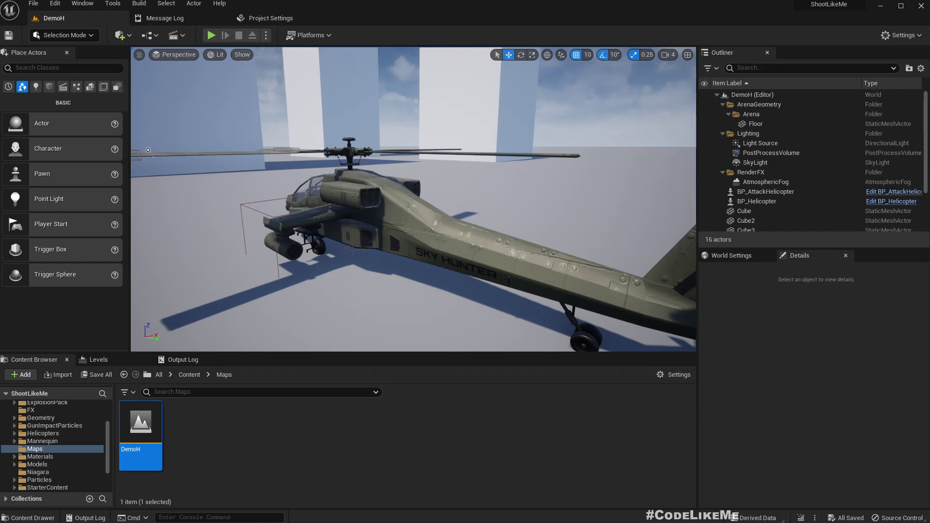
click(408, 215)
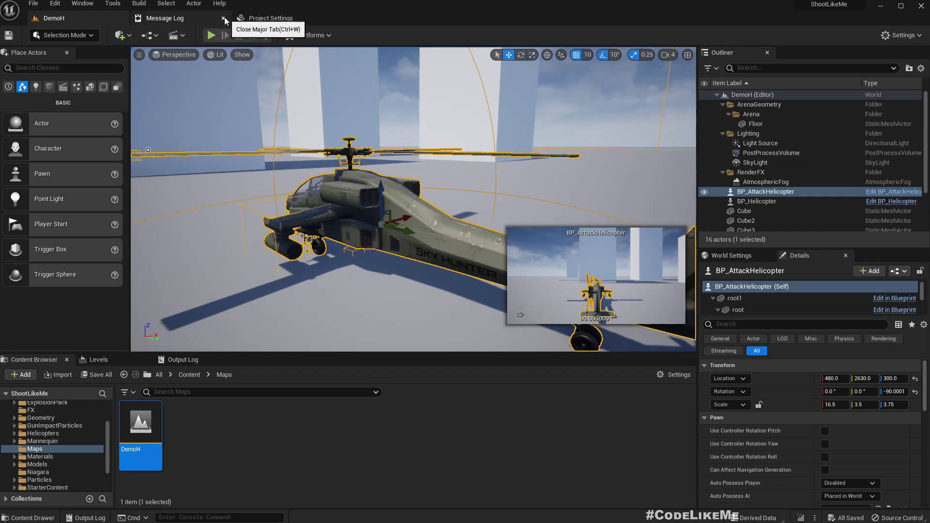
click(223, 18)
click(223, 18)
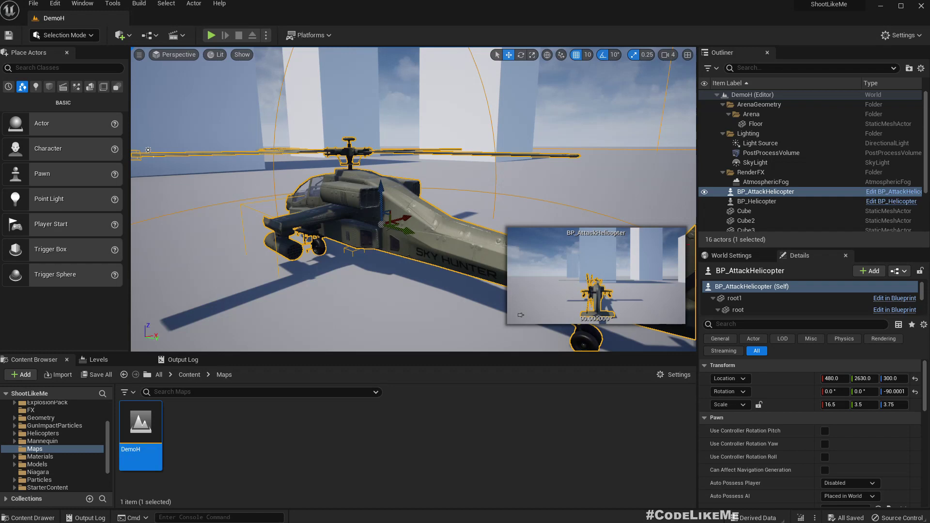
drag(296, 59, 295, 18)
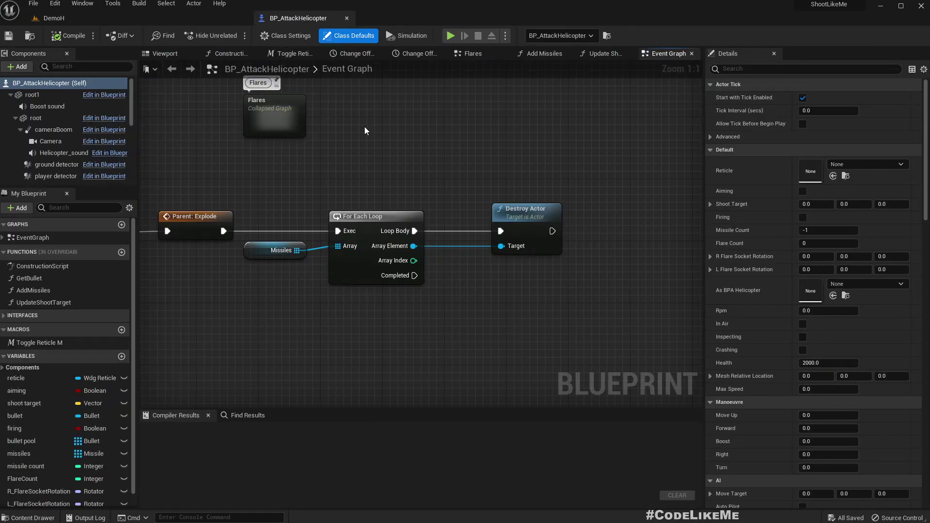
Search the level project's BP folder for "barr" and open the ExplosiveBarrel blueprint.
click(81, 18)
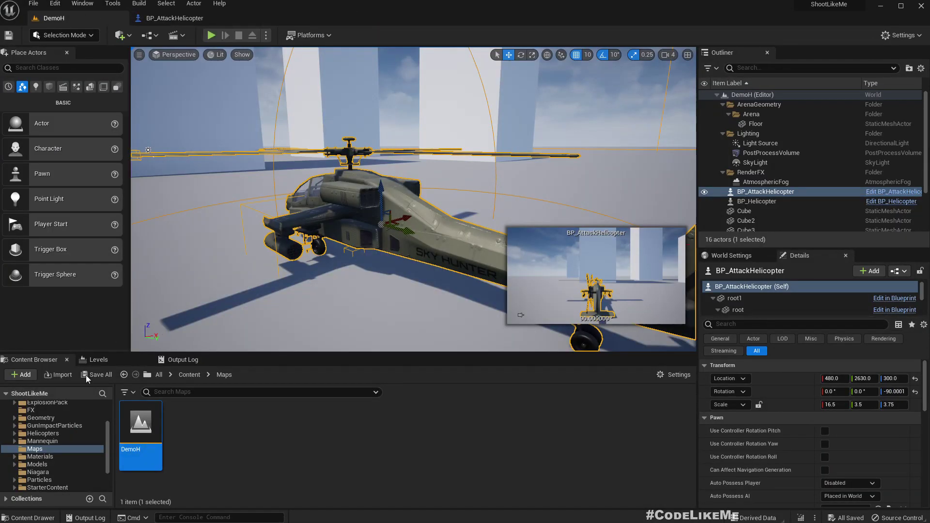
scroll(70, 463, up, 3)
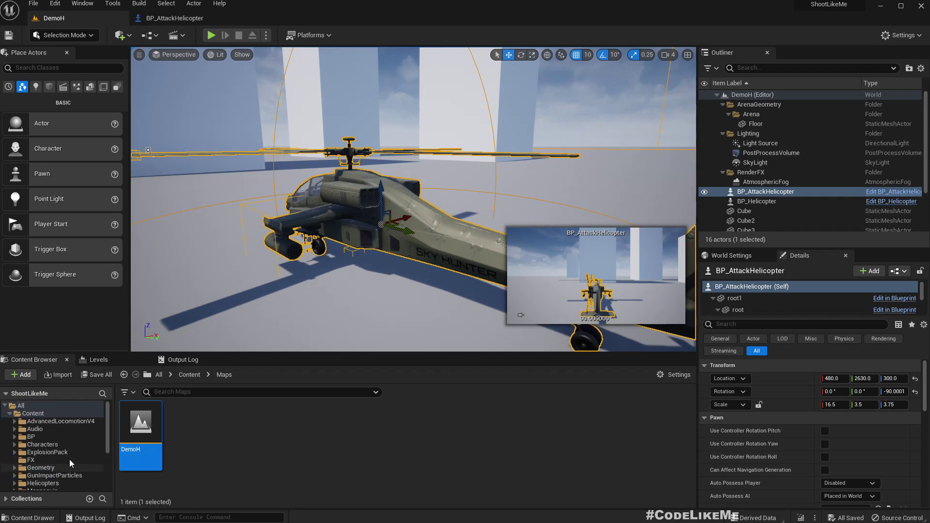
click(31, 437)
click(230, 391)
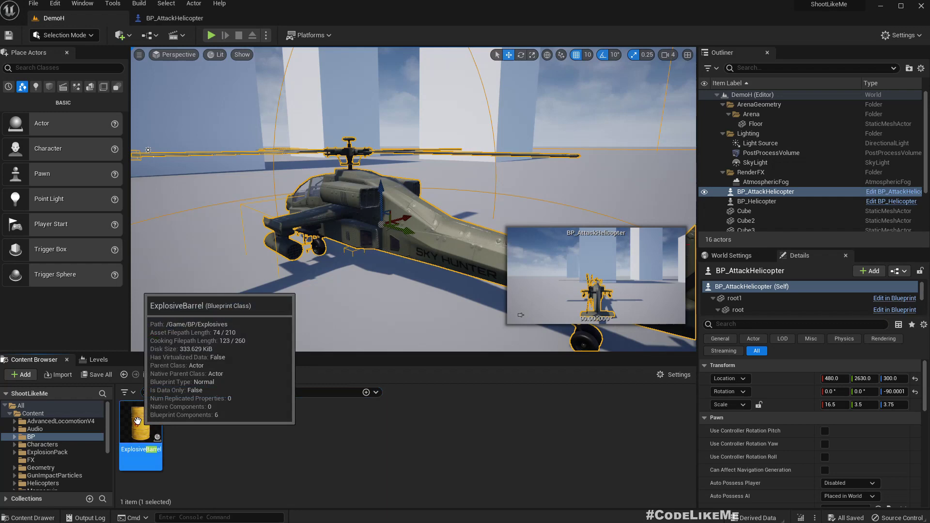
double_click(140, 433)
Examine the GC_Object component's chaos physics, collision and rendering settings in the ExplosiveBarrel blueprint, and return to the DemoH level.
scroll(272, 291, up, 6)
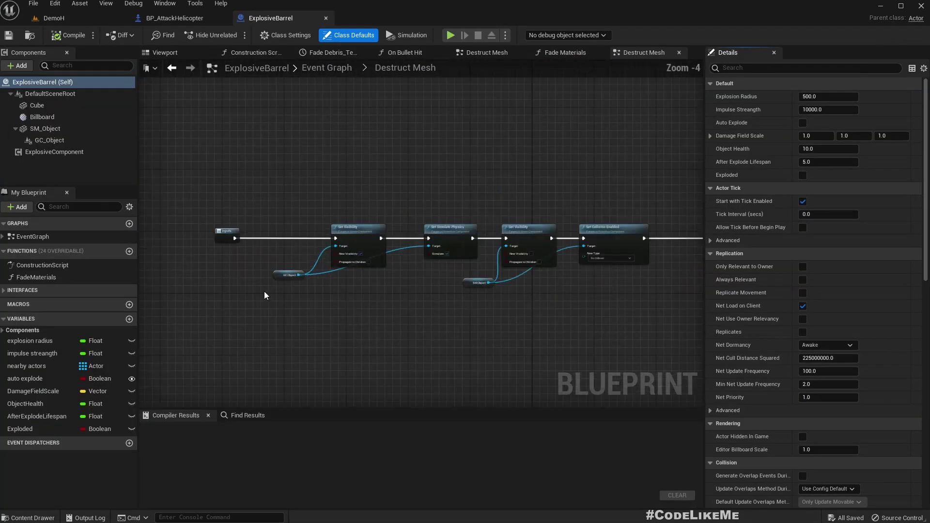
click(63, 140)
click(166, 52)
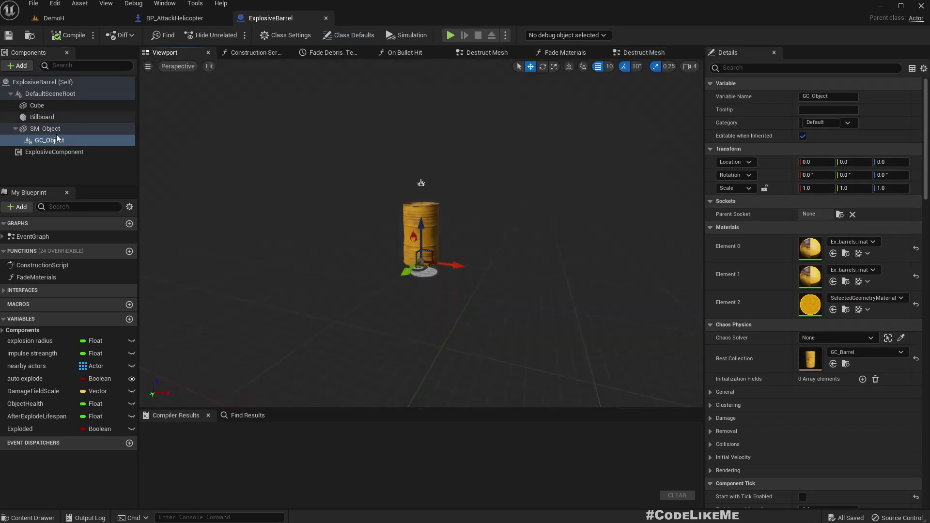
click(51, 141)
scroll(848, 348, down, 3)
scroll(847, 348, down, 6)
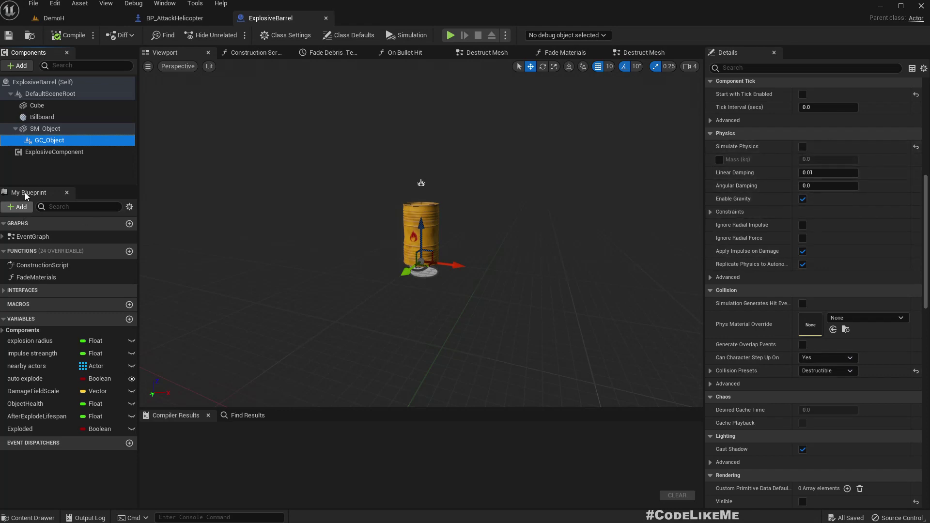
scroll(848, 417, down, 3)
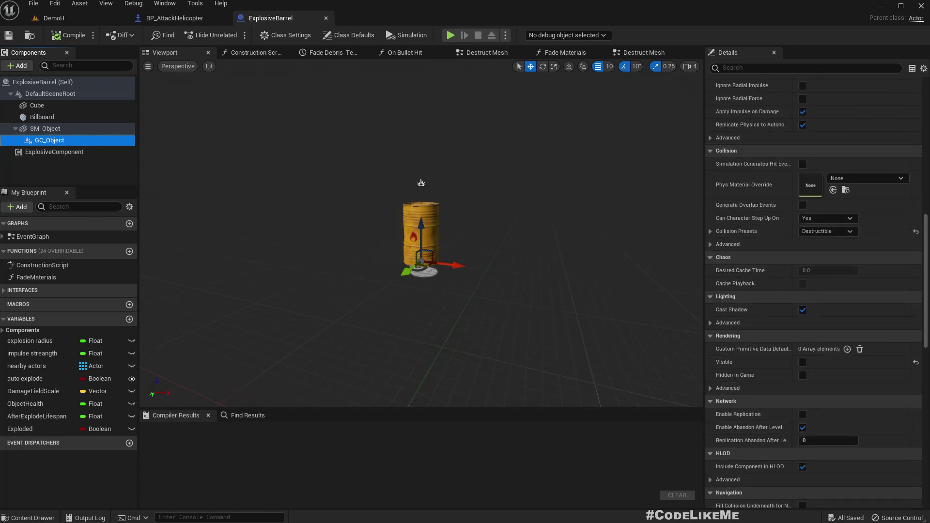
click(175, 18)
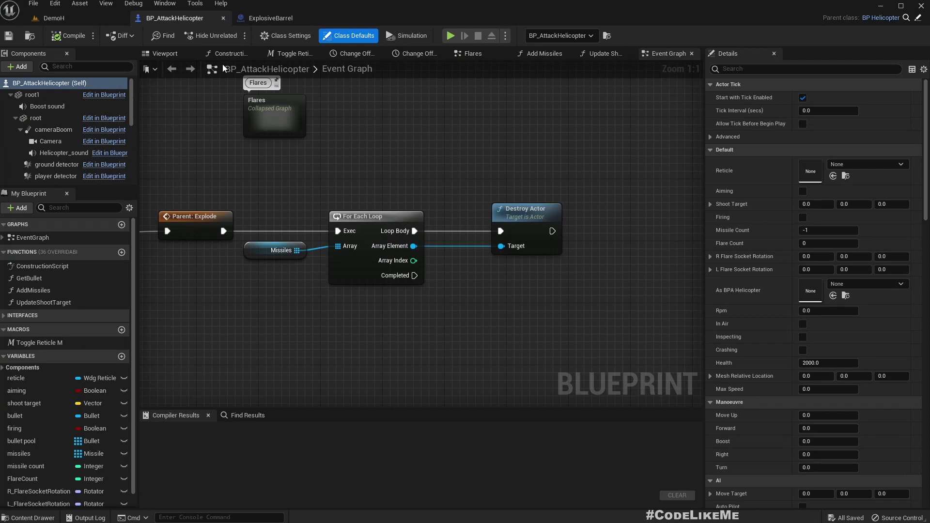
click(72, 18)
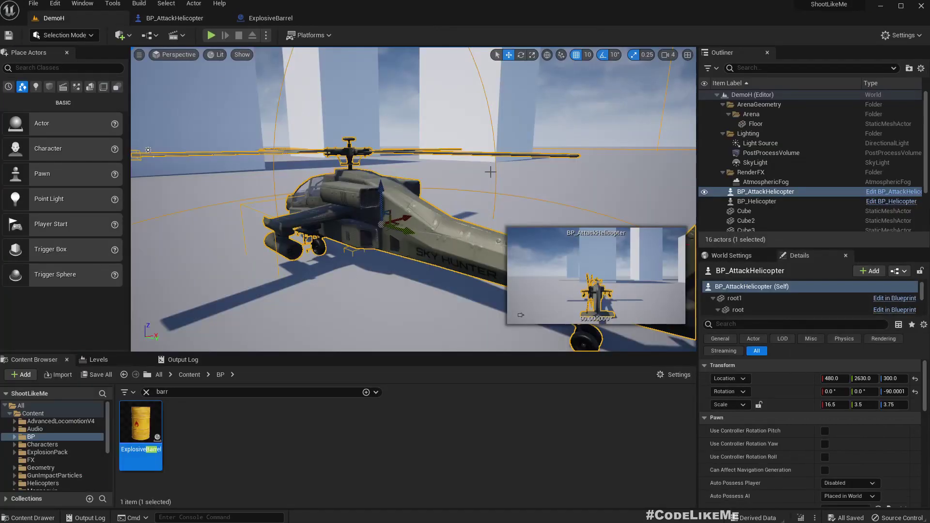
View the attack helicopter from farther back in the level, and inspect the barrel model in the ExplosiveBarrel blueprint.
right_drag(491, 172, 487, 201)
key(s)
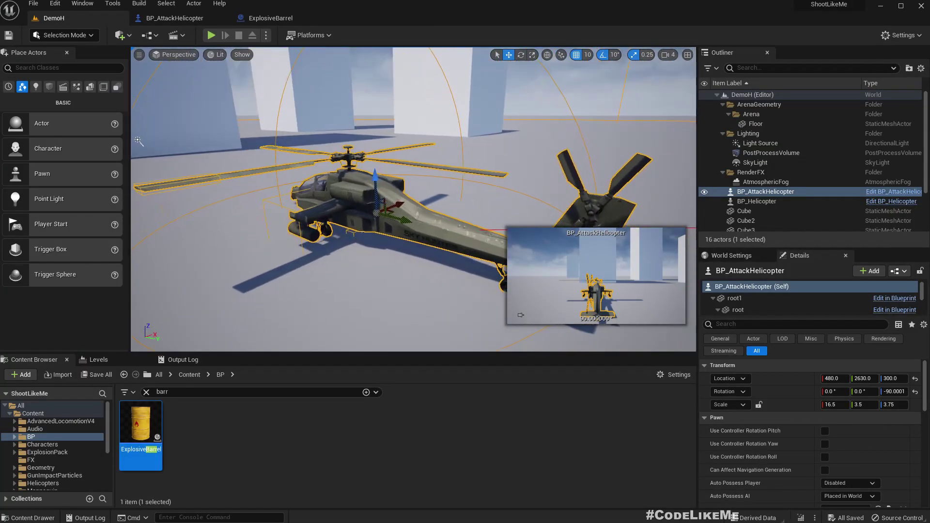
click(270, 18)
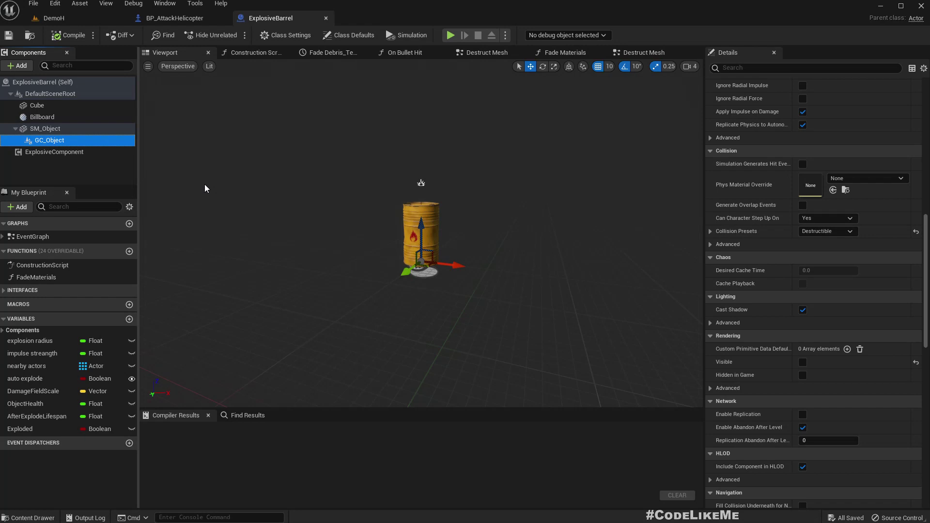
scroll(295, 177, up, 5)
scroll(308, 176, down, 3)
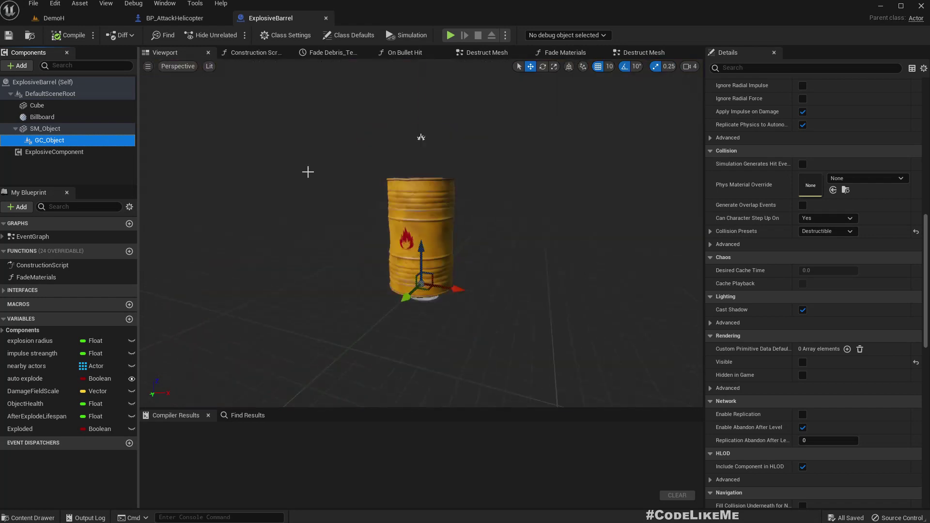
middle_drag(308, 172, 326, 143)
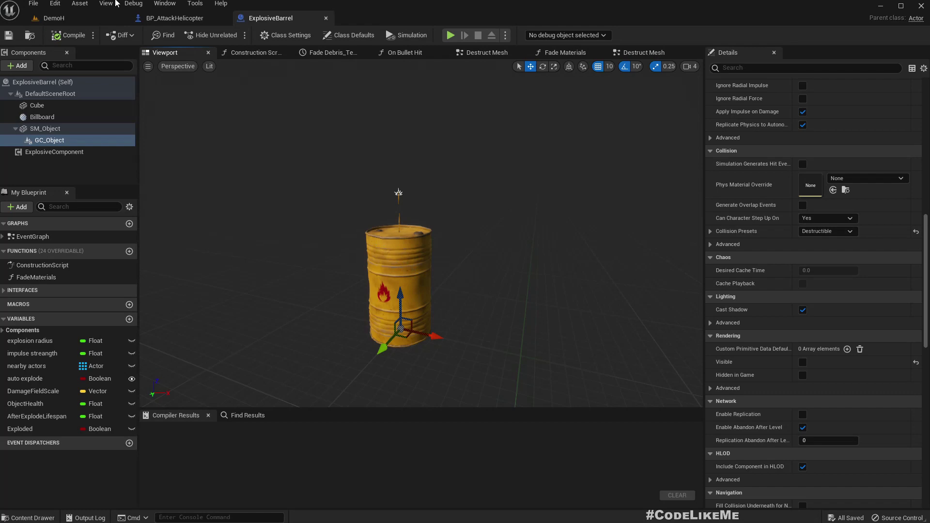
Look through the component hierarchy of the BP_AttackHelicopter blueprint, down to Destructible_Chaos.
click(173, 19)
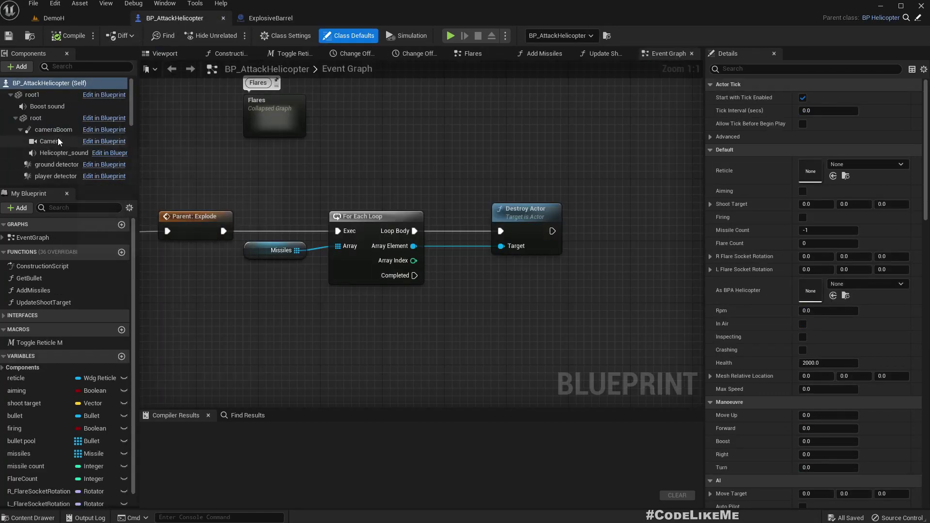
scroll(61, 139, down, 3)
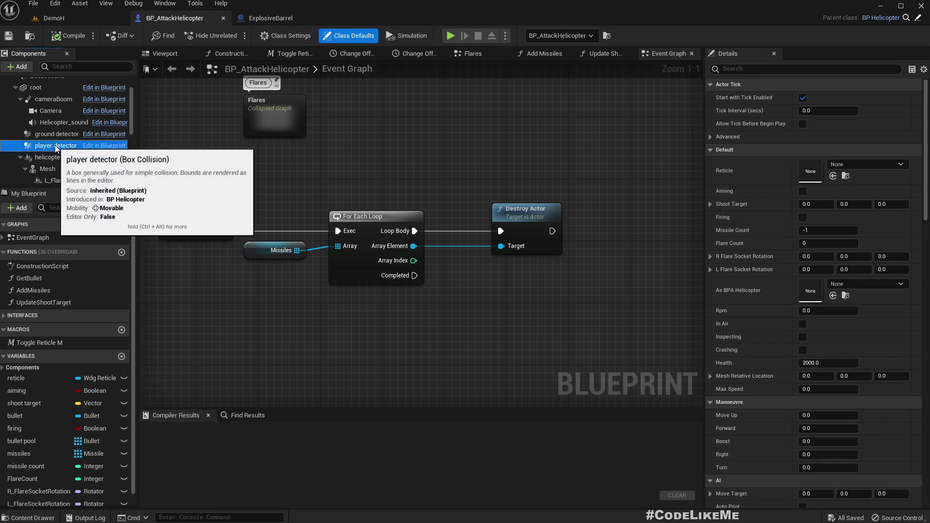
click(62, 145)
scroll(65, 151, down, 3)
scroll(72, 177, down, 6)
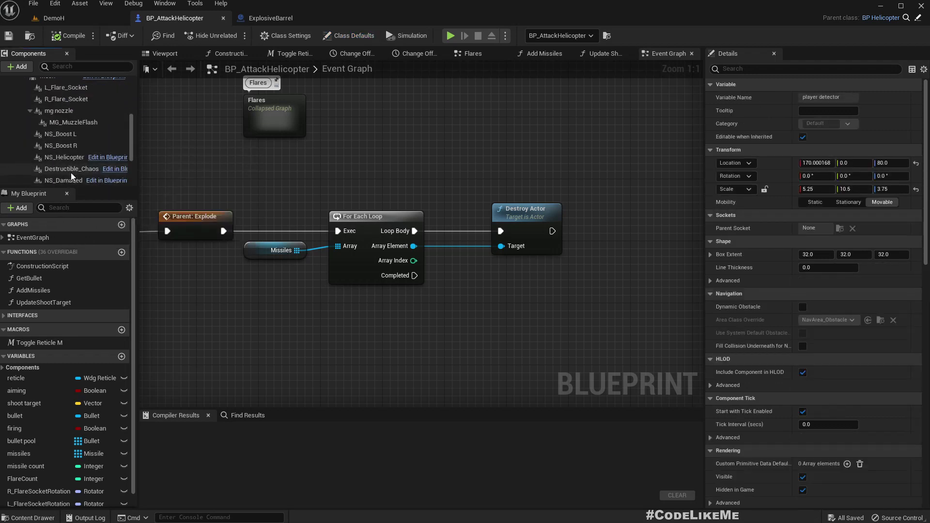
scroll(72, 176, up, 12)
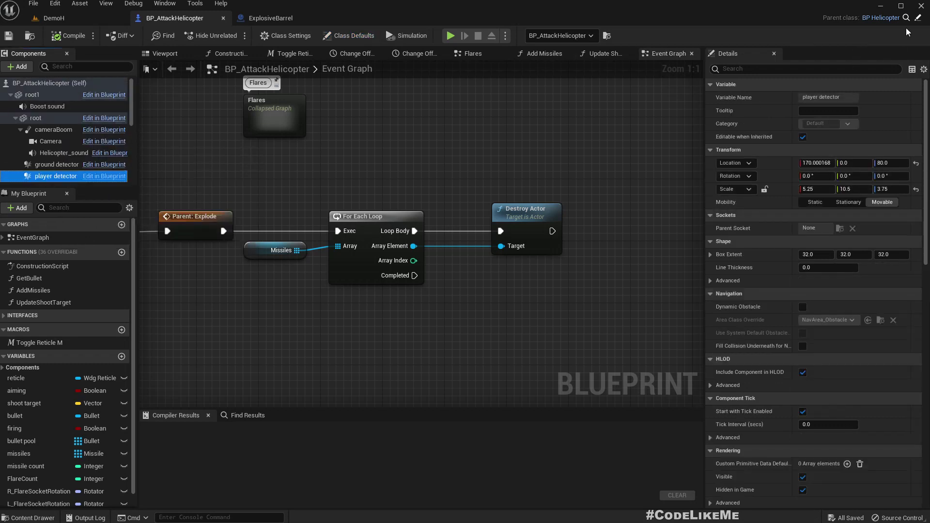
Open the parent class BP_Helicopter, show its 3D model, and select the Destructible_Chaos component.
click(918, 20)
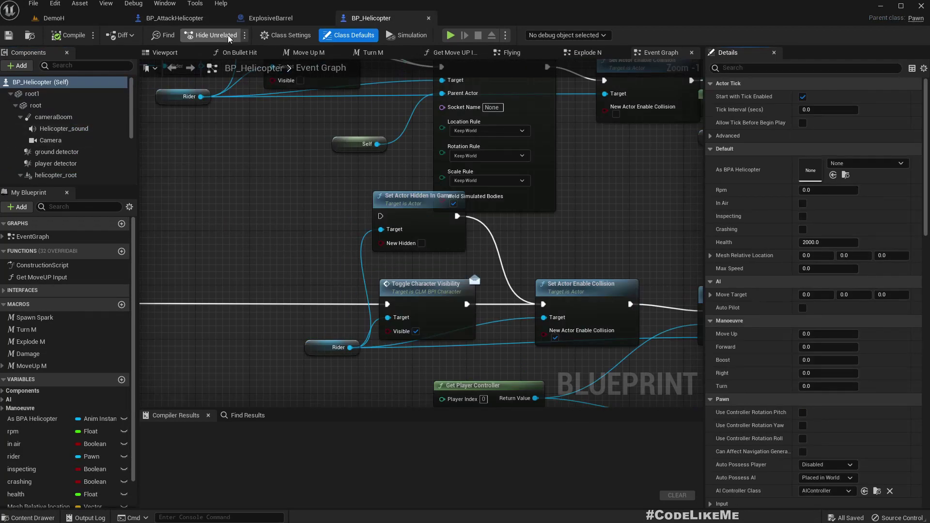
click(169, 51)
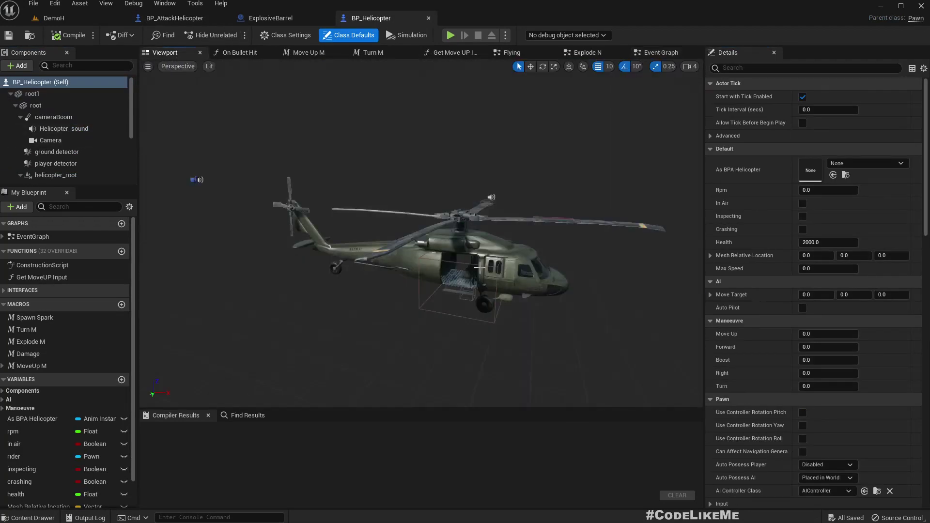
scroll(480, 270, up, 2)
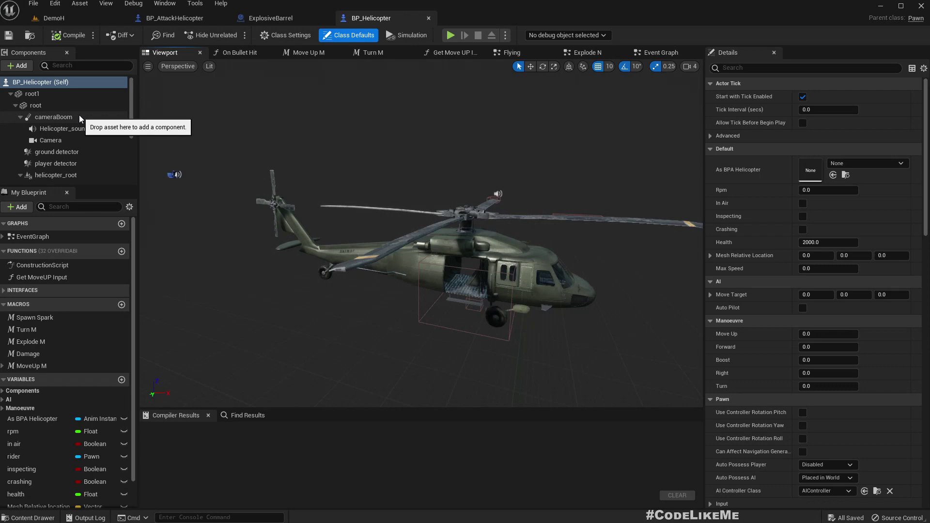
scroll(77, 161, down, 1)
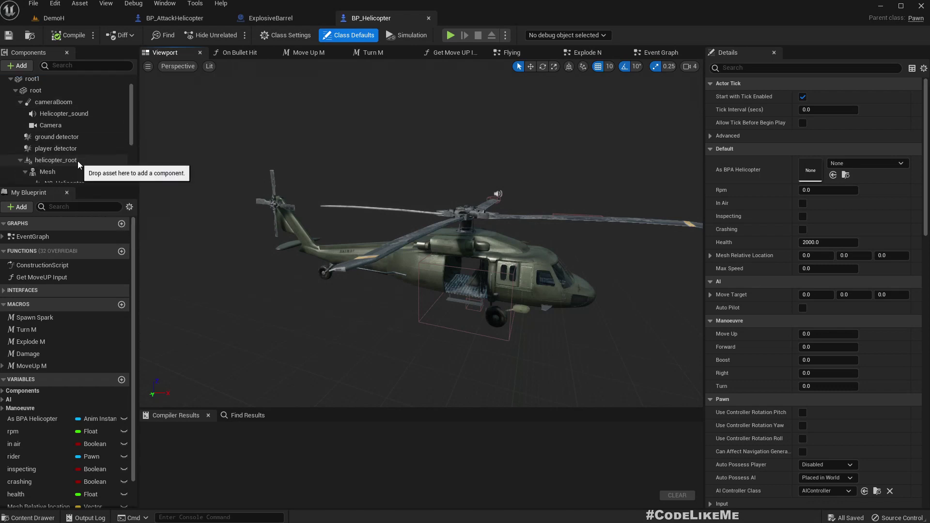
scroll(78, 161, down, 2)
click(78, 163)
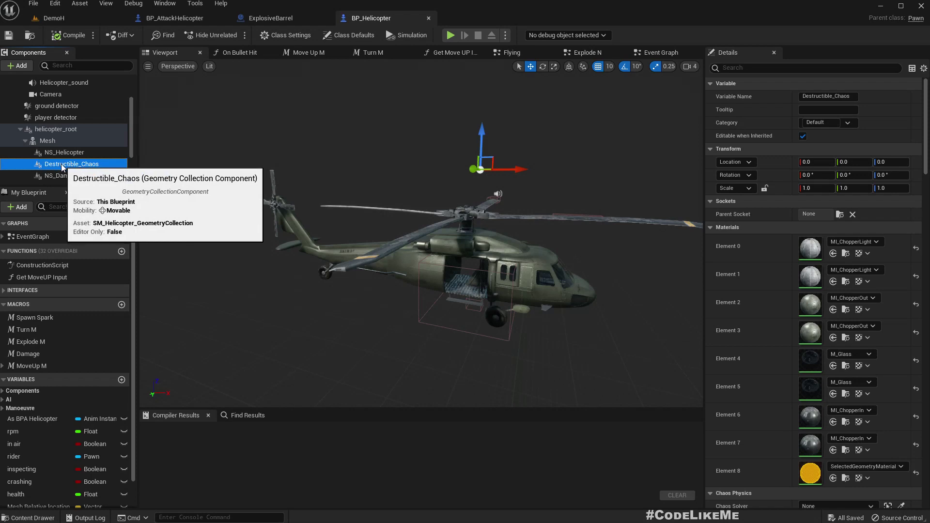
Examine Destructible_Chaos's chaos physics, collision, rendering and activation settings with Sockets and Materials collapsed, and compile BP_Helicopter.
click(711, 202)
click(710, 219)
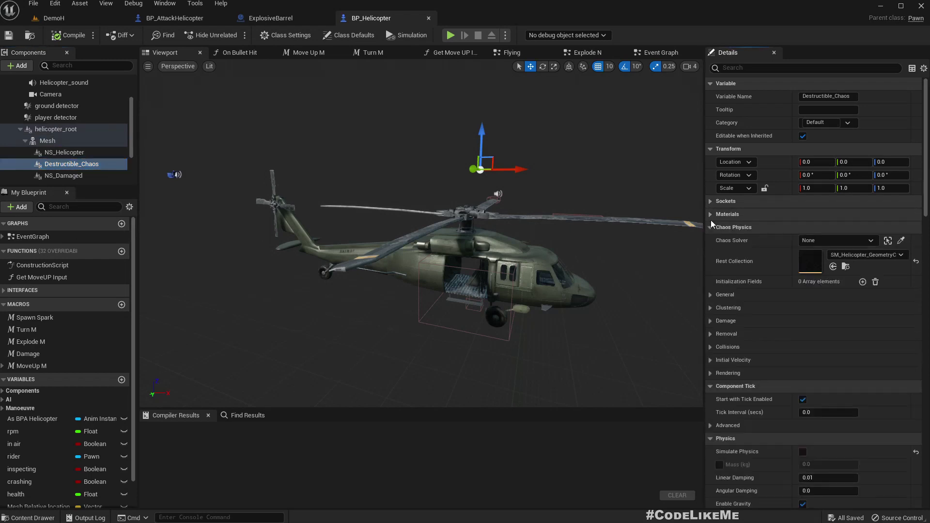
scroll(829, 297, down, 3)
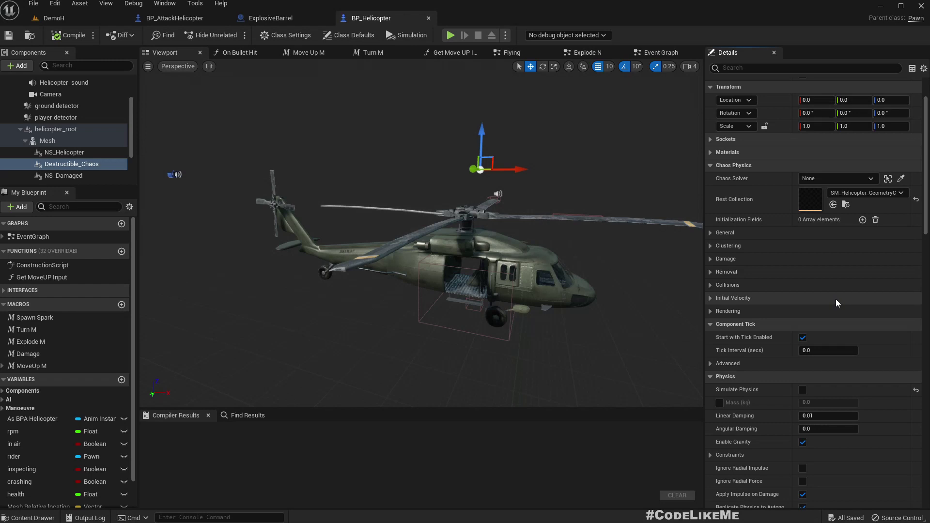
scroll(836, 298, down, 8)
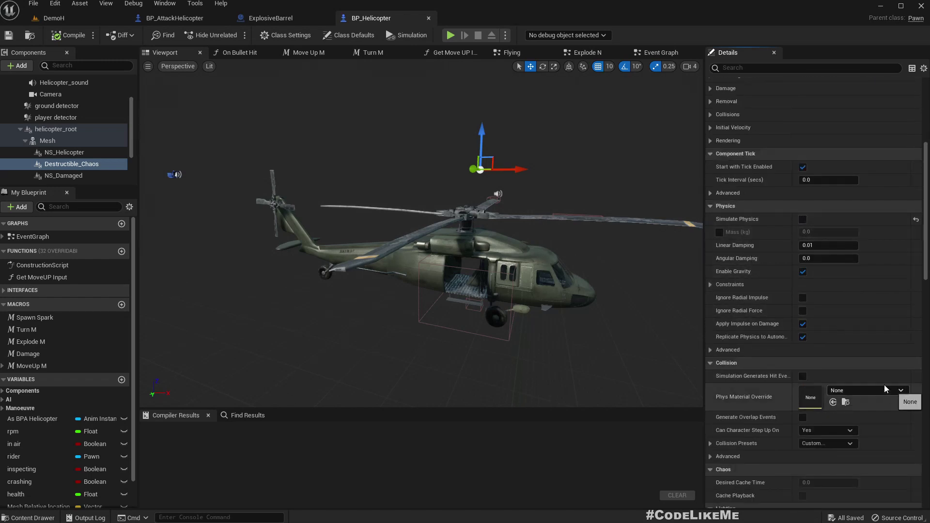
scroll(850, 341, down, 4)
scroll(851, 342, down, 20)
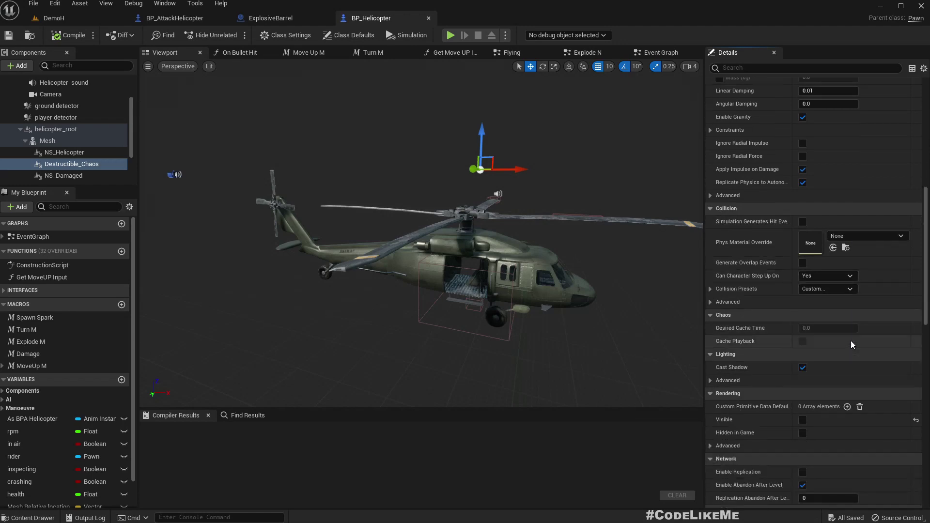
scroll(850, 344, down, 9)
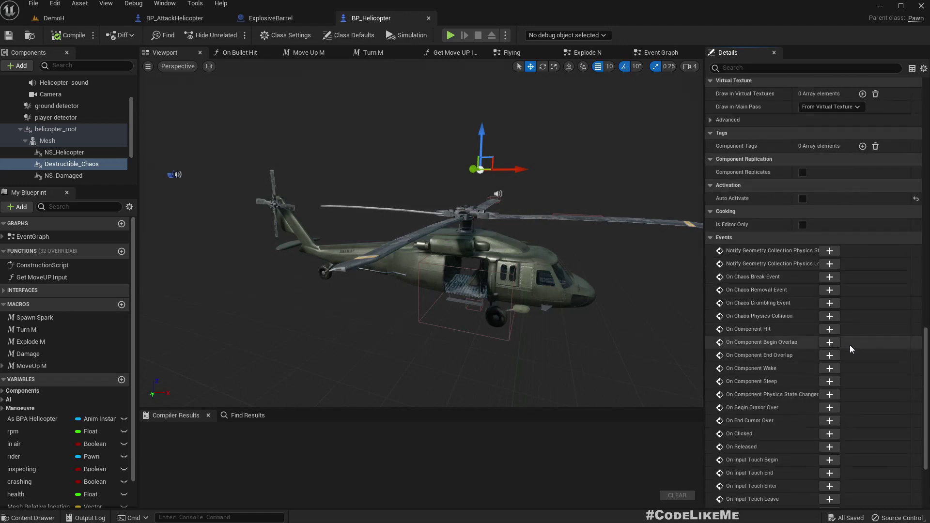
scroll(851, 348, up, 10)
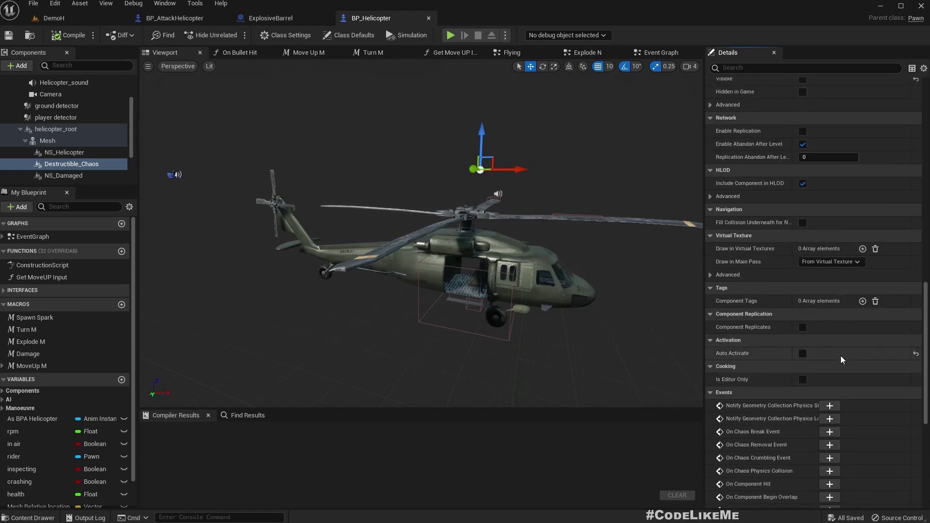
scroll(841, 358, up, 4)
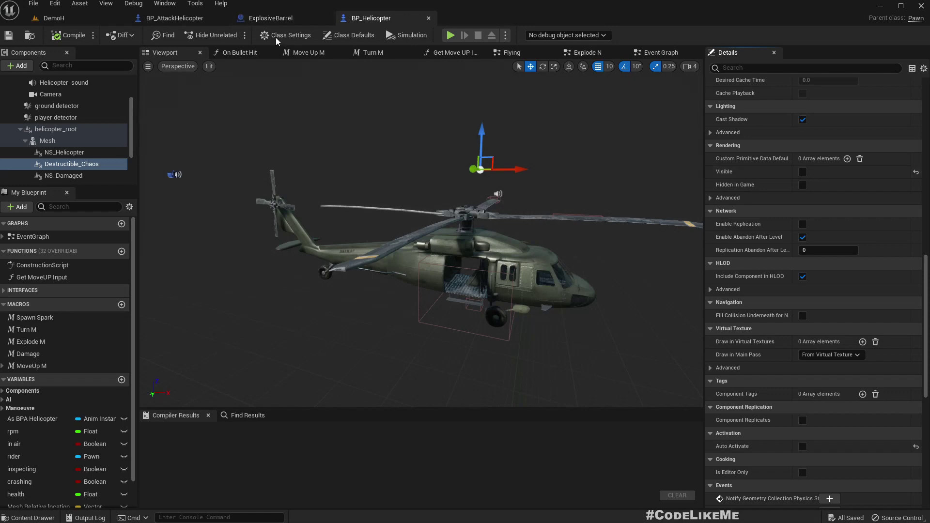
click(63, 35)
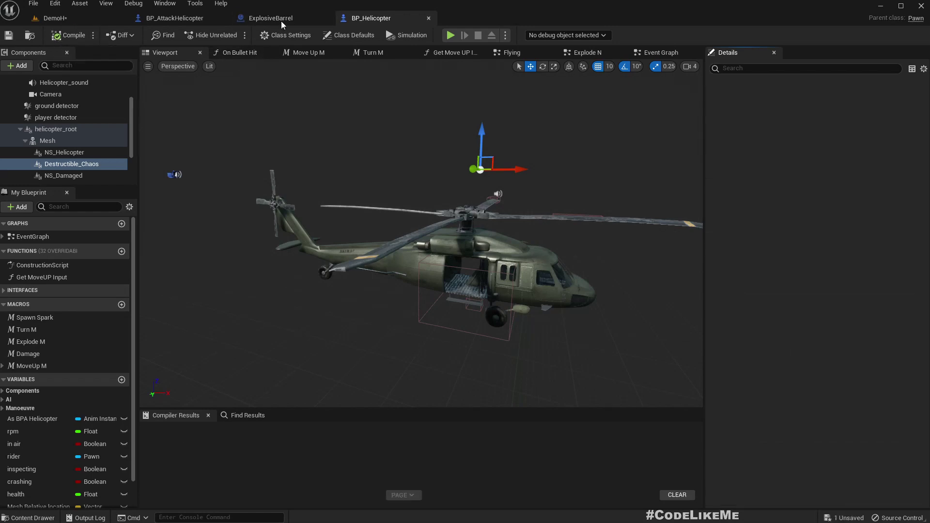
Select the inherited Destructible_Chaos component in BP_AttackHelicopter and review its rest collection, physics, collision and rendering settings.
click(176, 19)
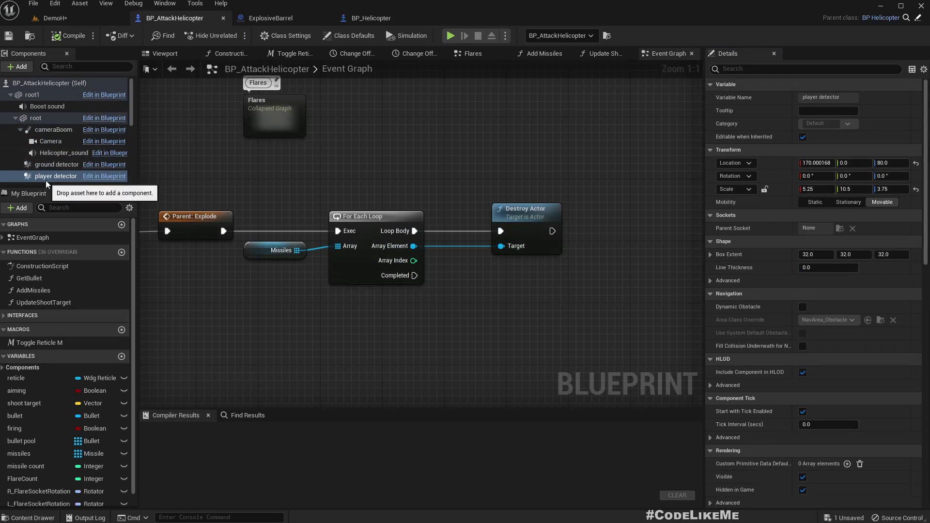
scroll(47, 182, down, 1)
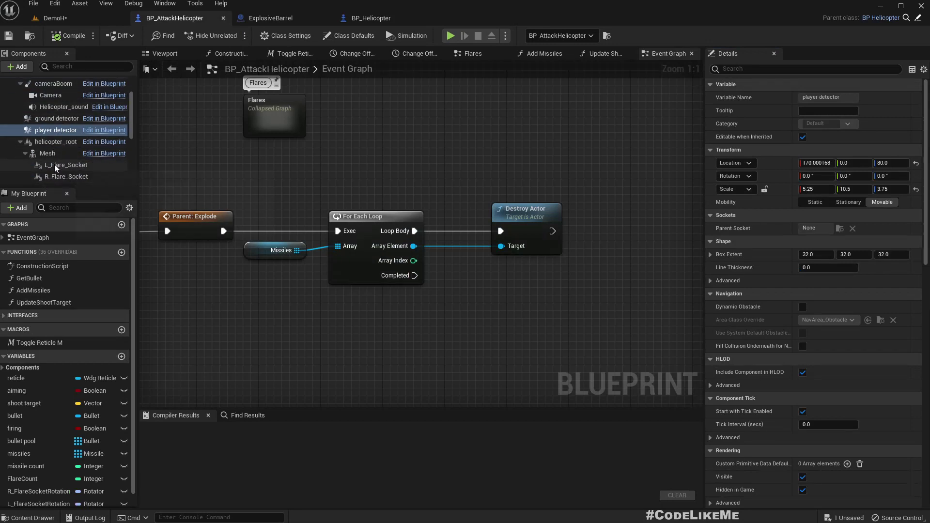
scroll(53, 144, up, 2)
scroll(53, 145, down, 5)
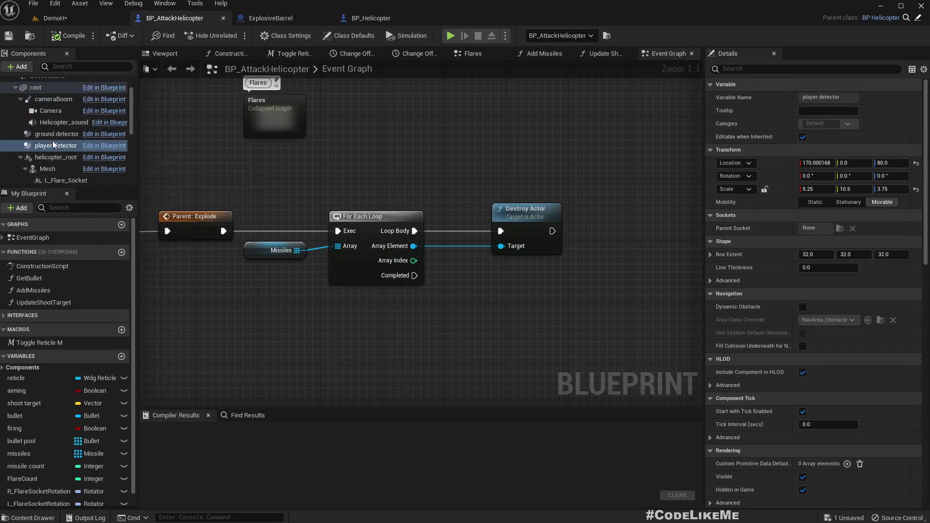
scroll(58, 154, down, 3)
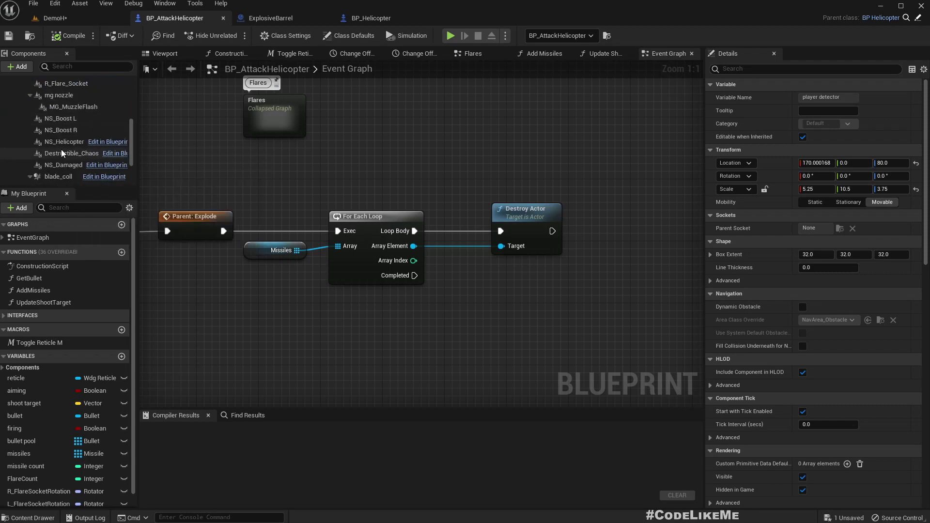
click(54, 153)
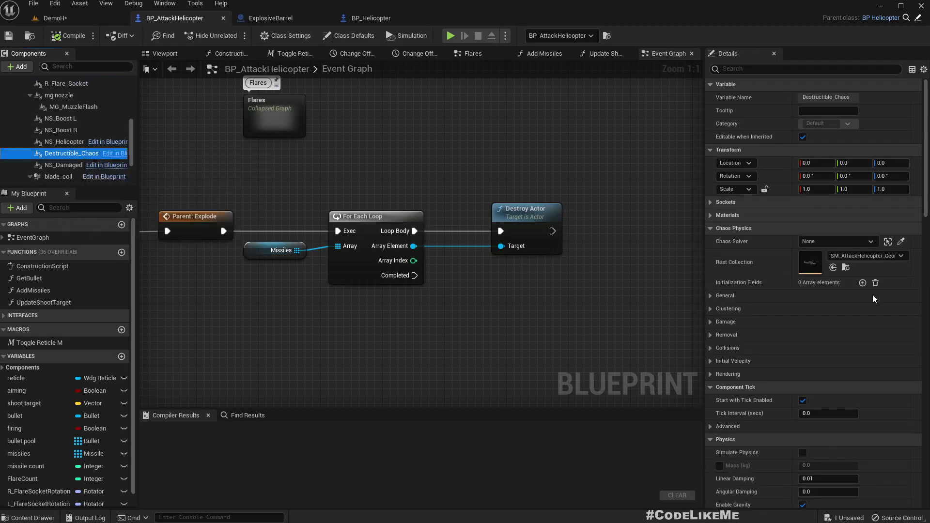
scroll(870, 296, down, 6)
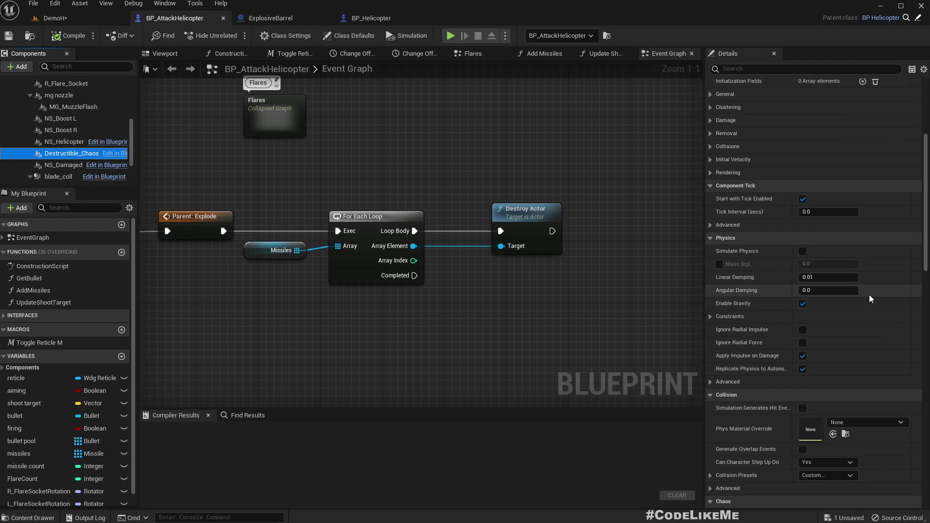
scroll(869, 295, up, 4)
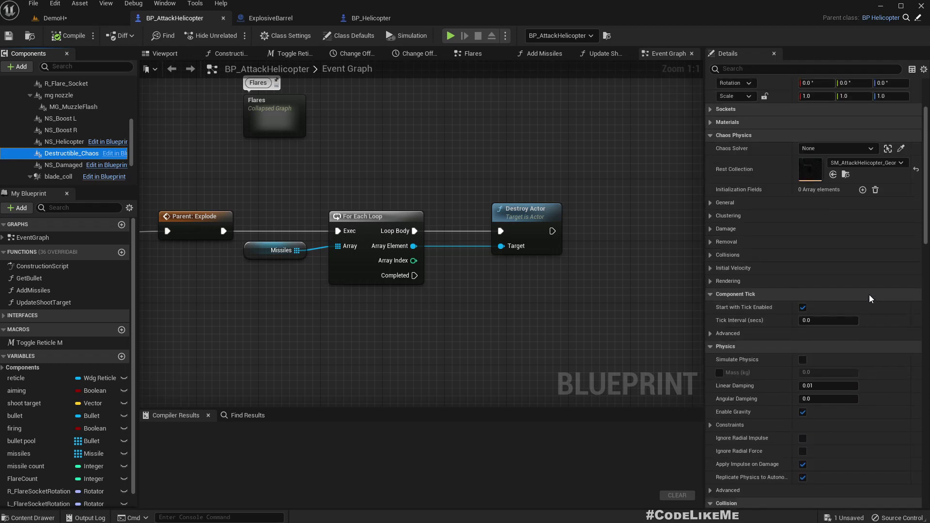
scroll(824, 373, down, 10)
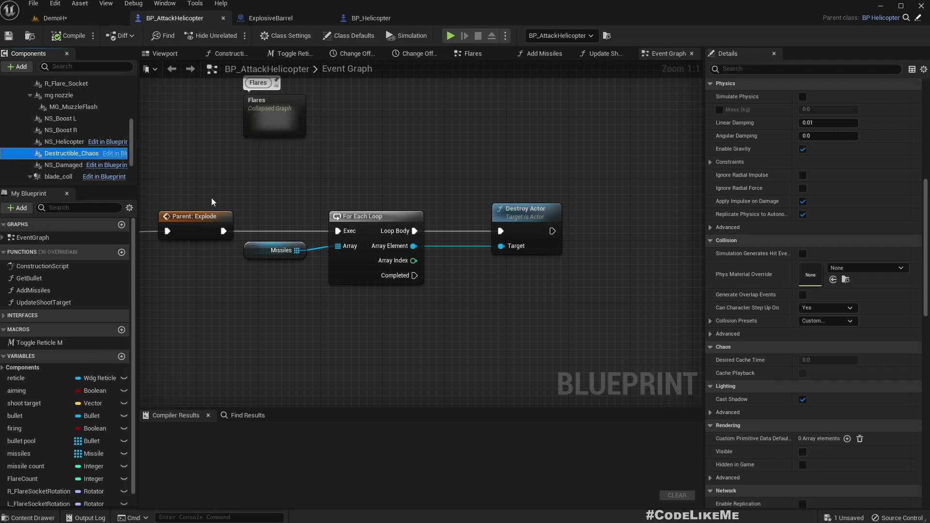
Show the attack helicopter's 3D model in its blueprint and find references to the Destructible_Chaos component.
click(165, 53)
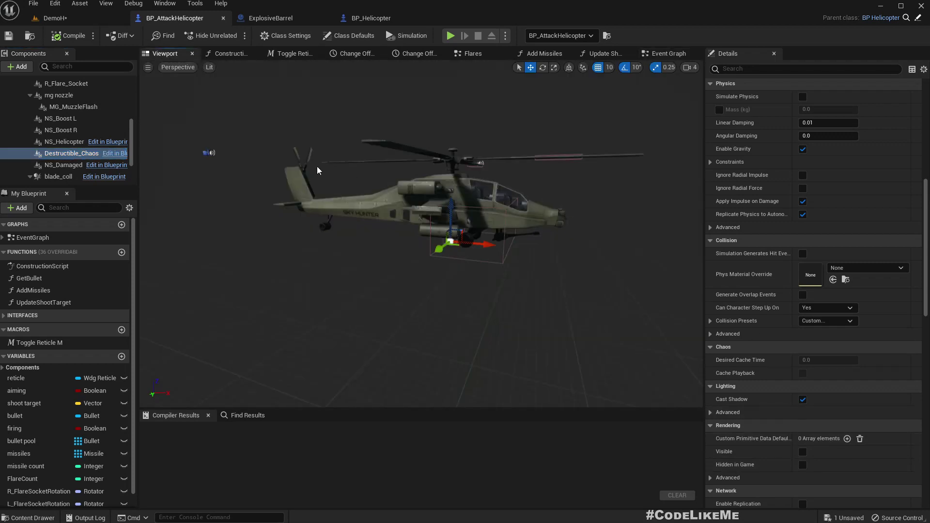
right_click(57, 156)
click(74, 162)
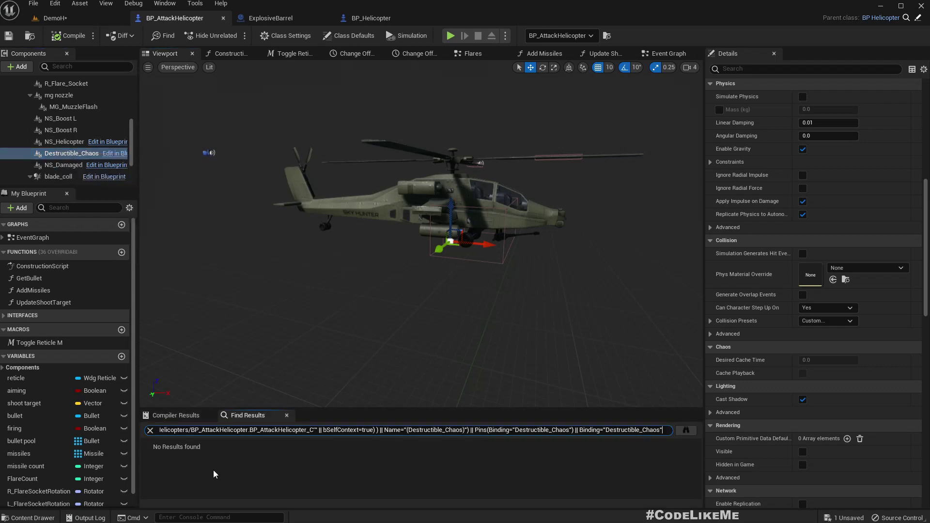
In the DemoH level, select the placed BP_AttackHelicopter's Destructible_Chaos component and review its chaos physics, collision and rendering settings.
click(281, 18)
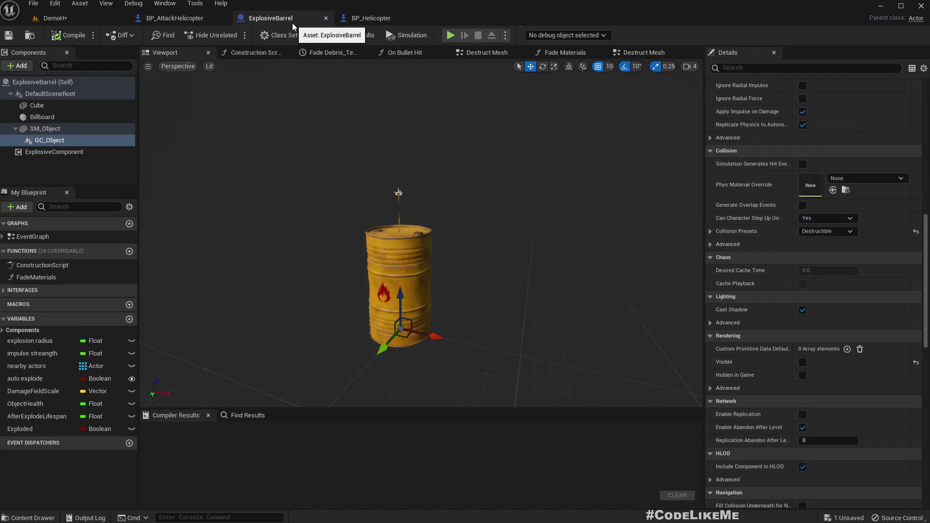
click(94, 22)
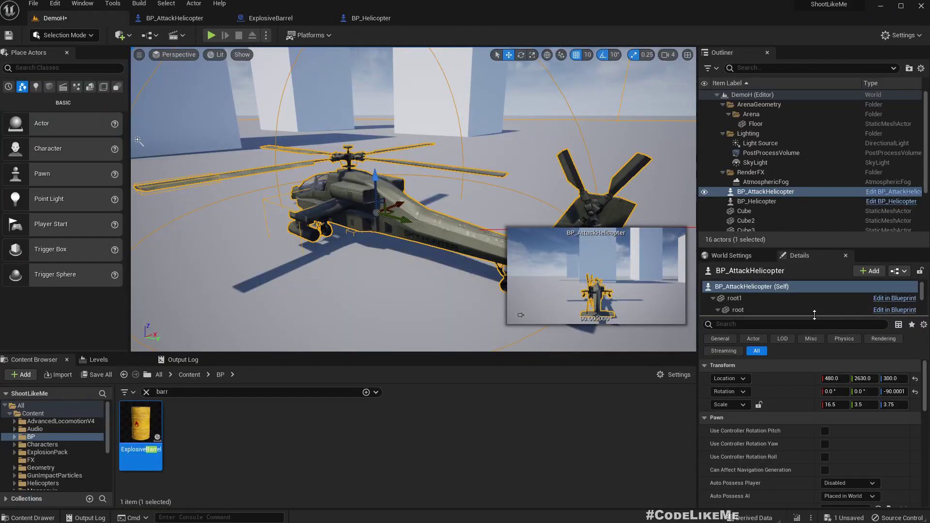
scroll(775, 289, down, 5)
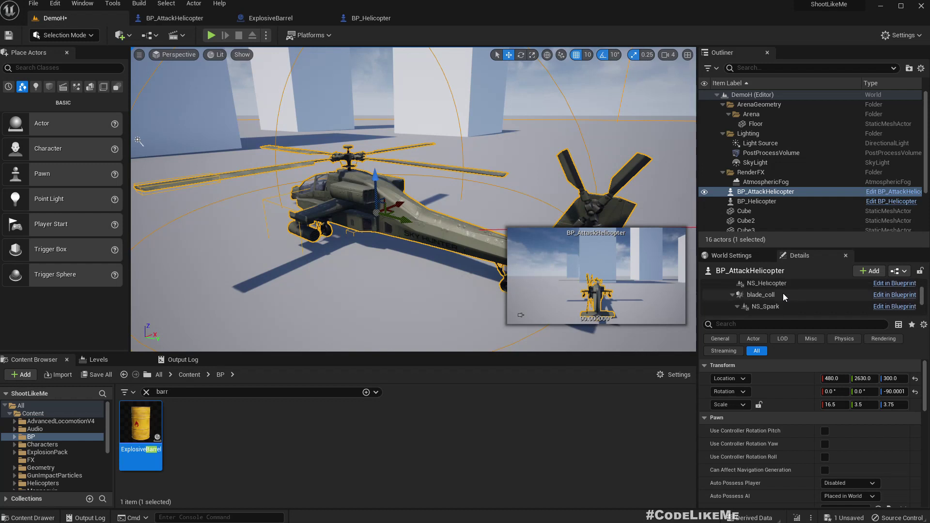
scroll(783, 292, down, 3)
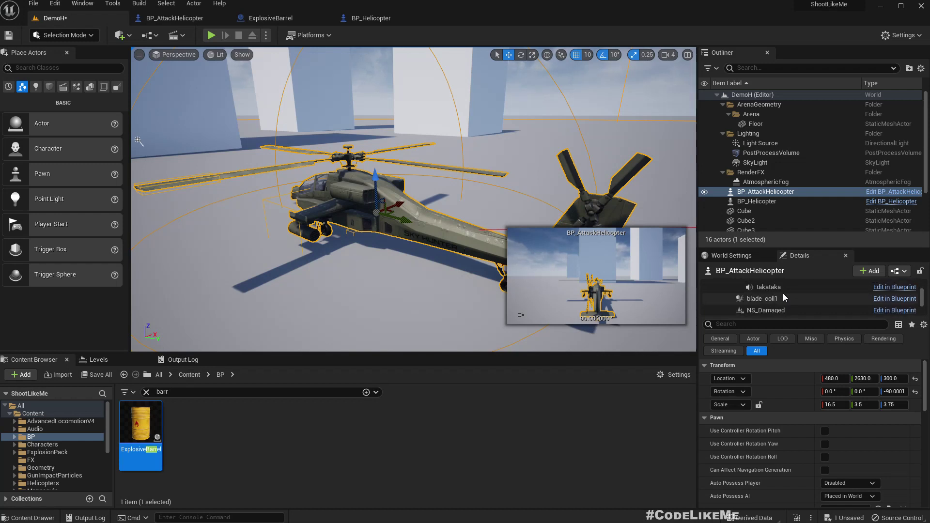
click(783, 293)
scroll(838, 469, down, 3)
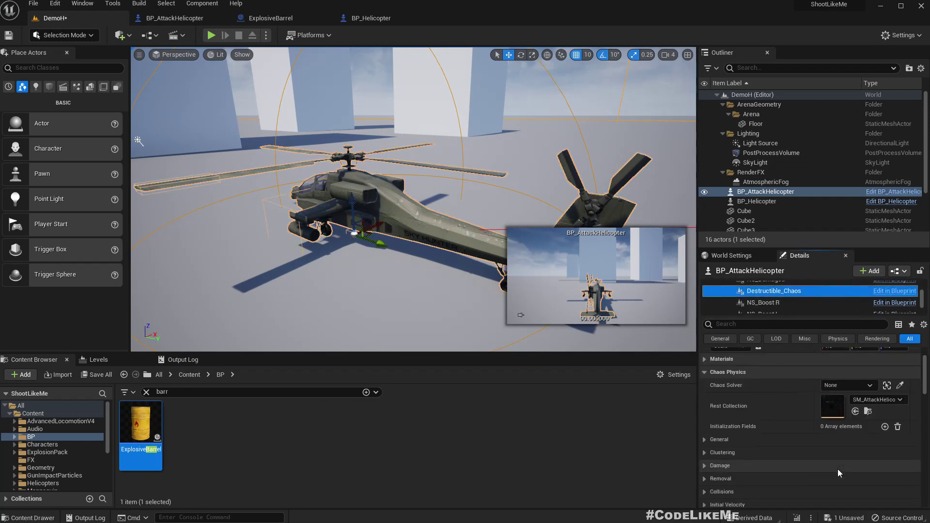
scroll(839, 469, down, 3)
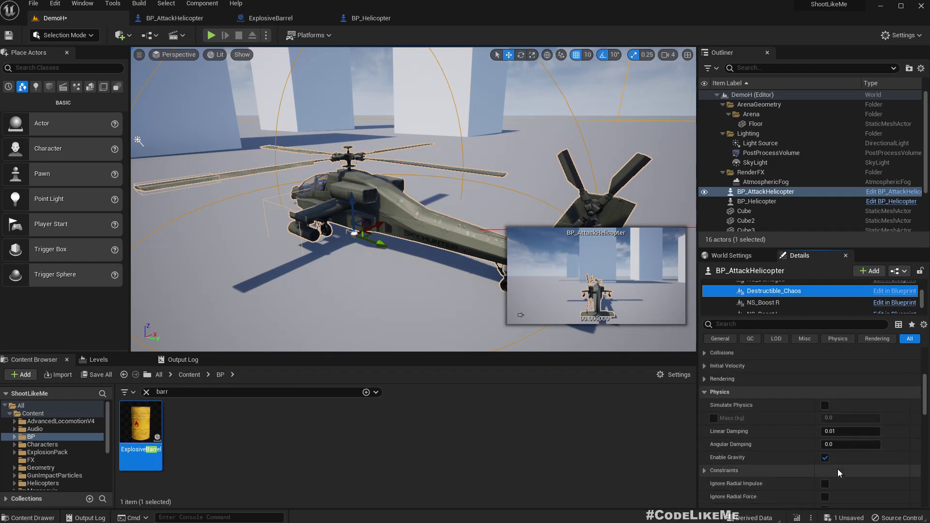
scroll(842, 420, down, 8)
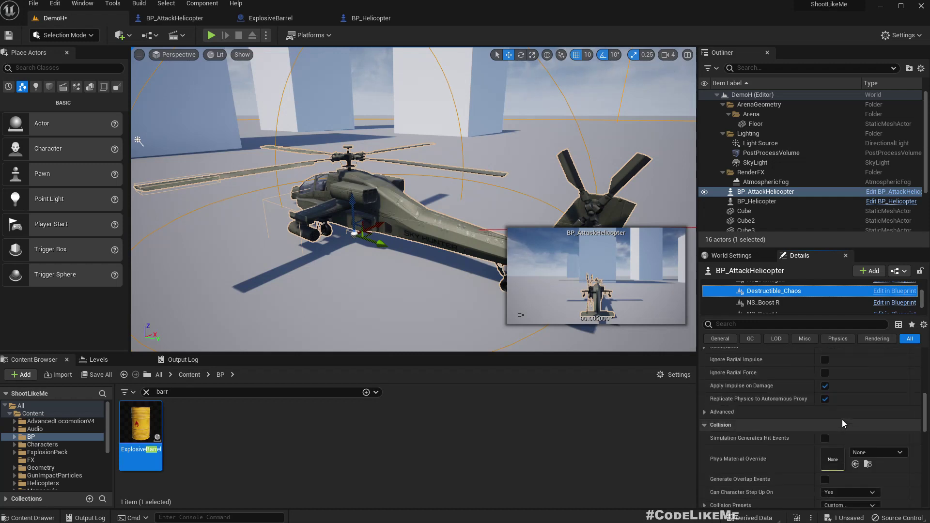
scroll(842, 420, down, 3)
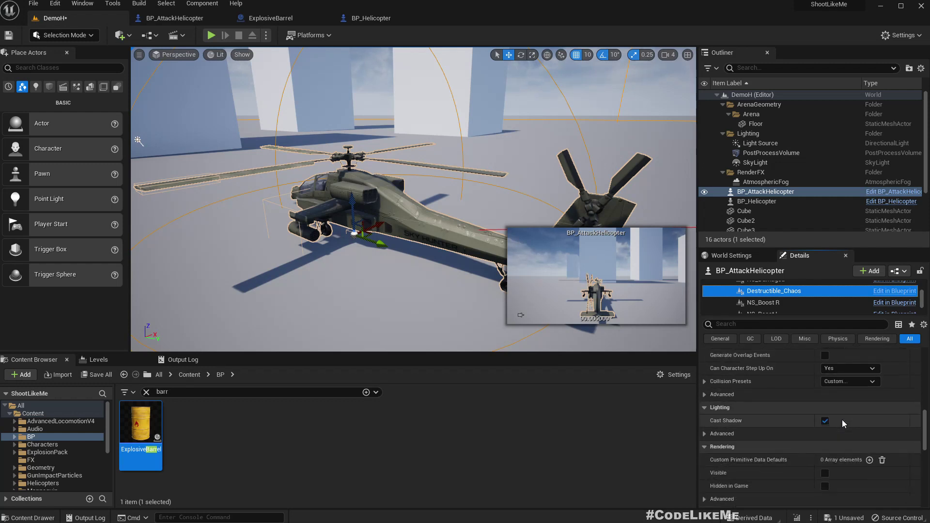
scroll(842, 419, down, 2)
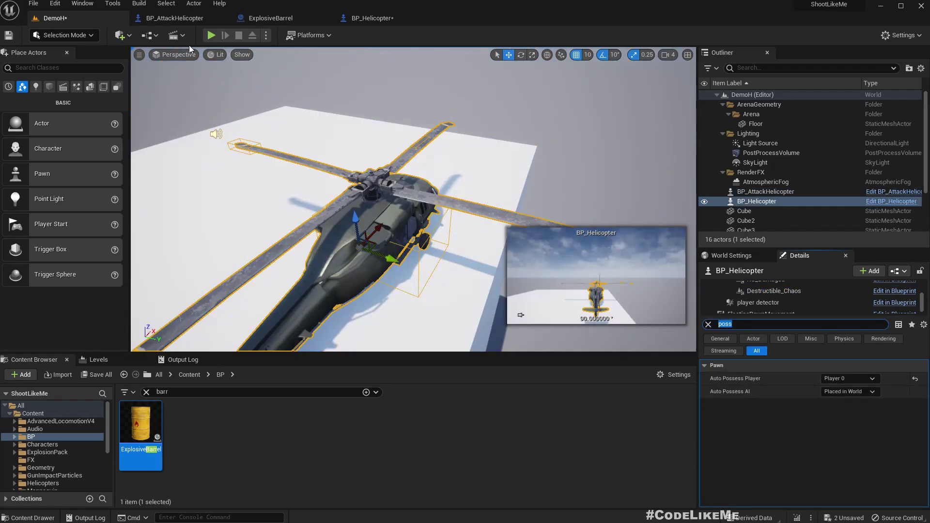
Play-test the level with BP_Helicopter as the player's pawn, and stop the session.
right_drag(405, 222, 504, 216)
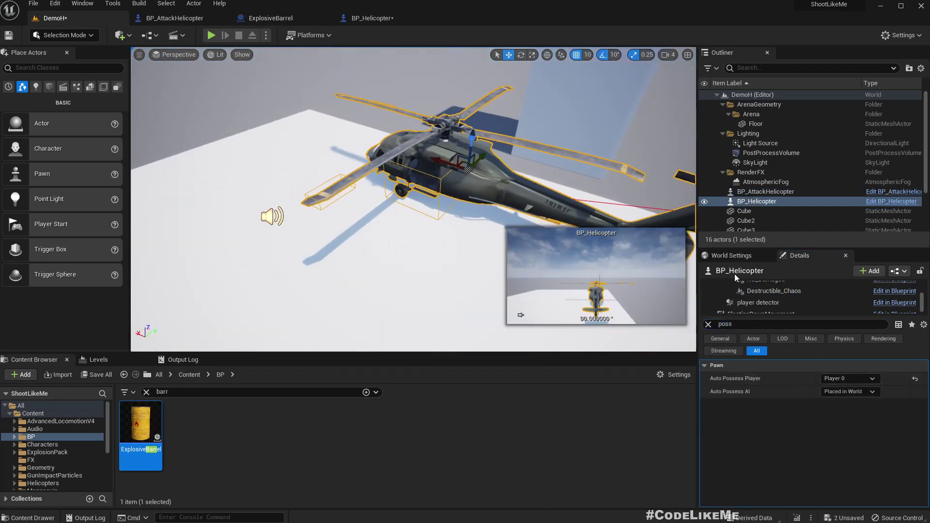
click(212, 36)
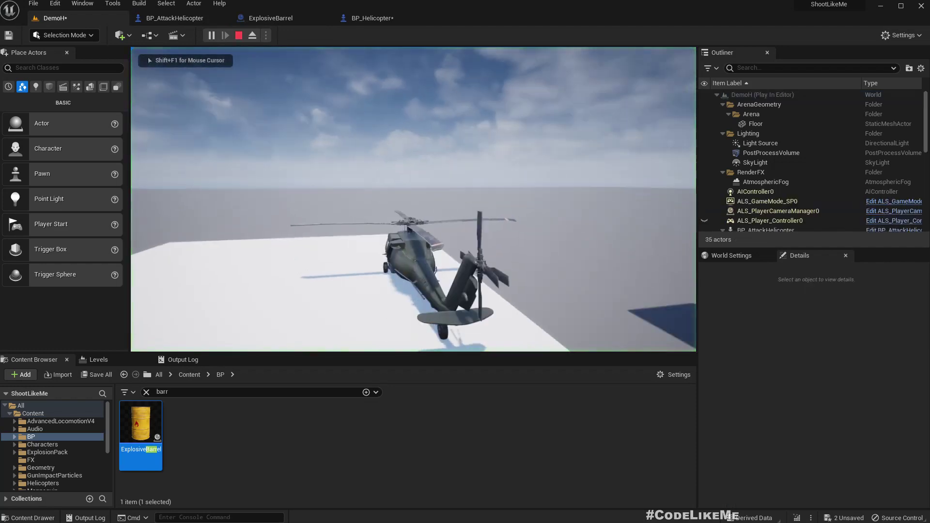
key(Escape)
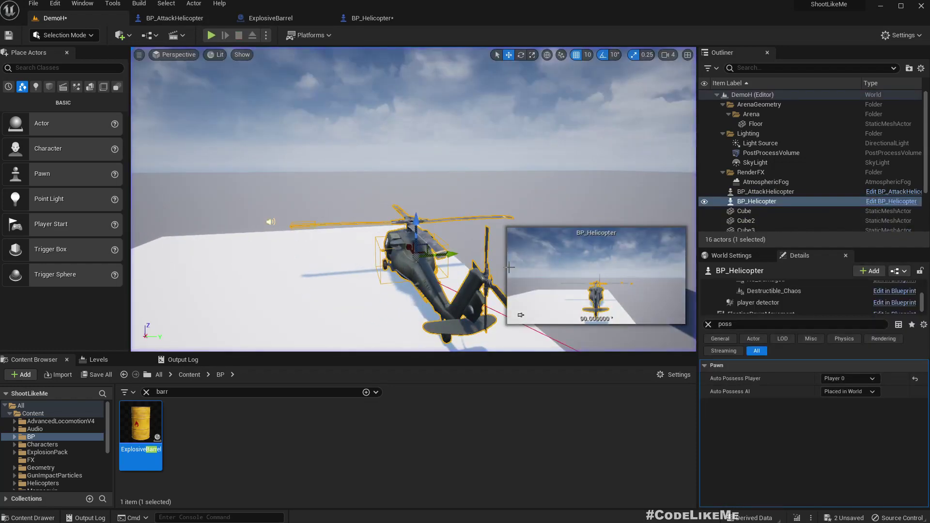
Select the placed BP_Helicopter in the level and clear its property search filter.
right_drag(326, 129, 423, 149)
click(336, 159)
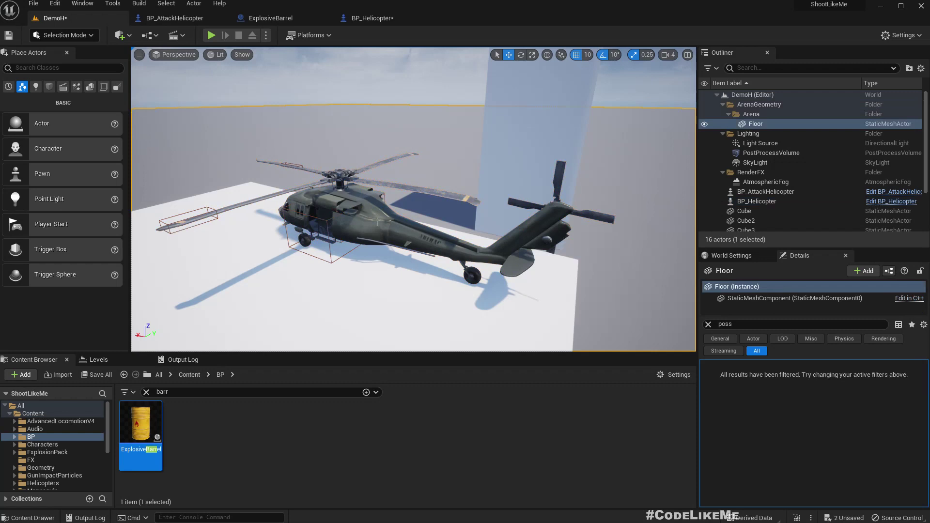
click(378, 222)
click(709, 325)
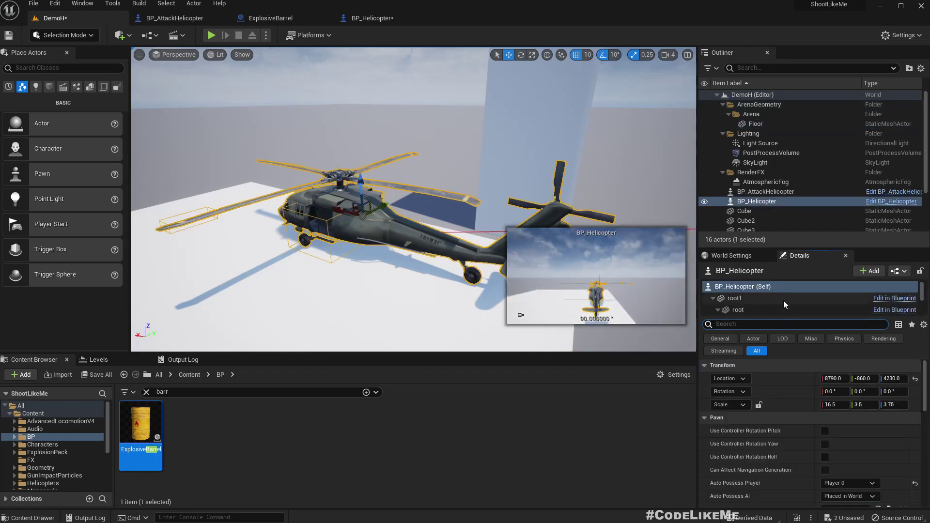
Select BP_Helicopter's Destructible_Chaos component and examine its rest collection, physics, collision and visibility settings.
scroll(784, 301, down, 3)
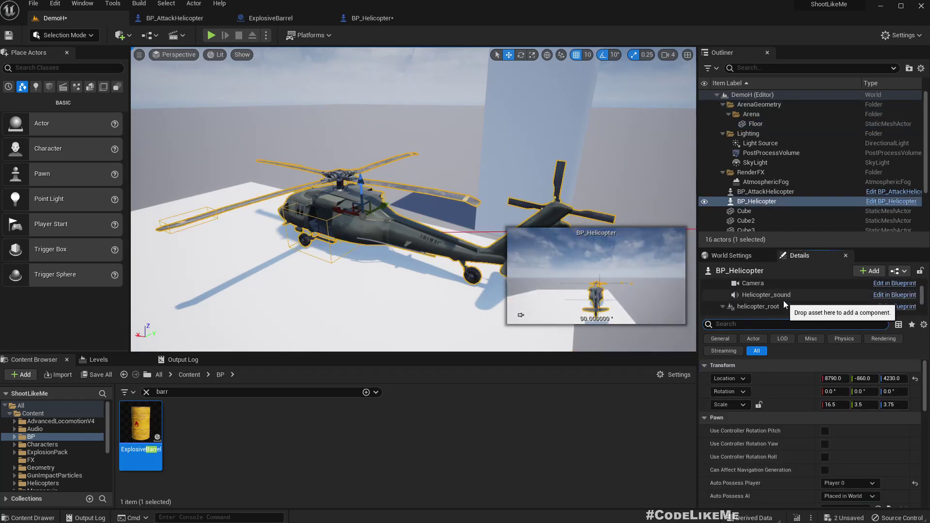
scroll(783, 302, down, 2)
scroll(784, 303, down, 3)
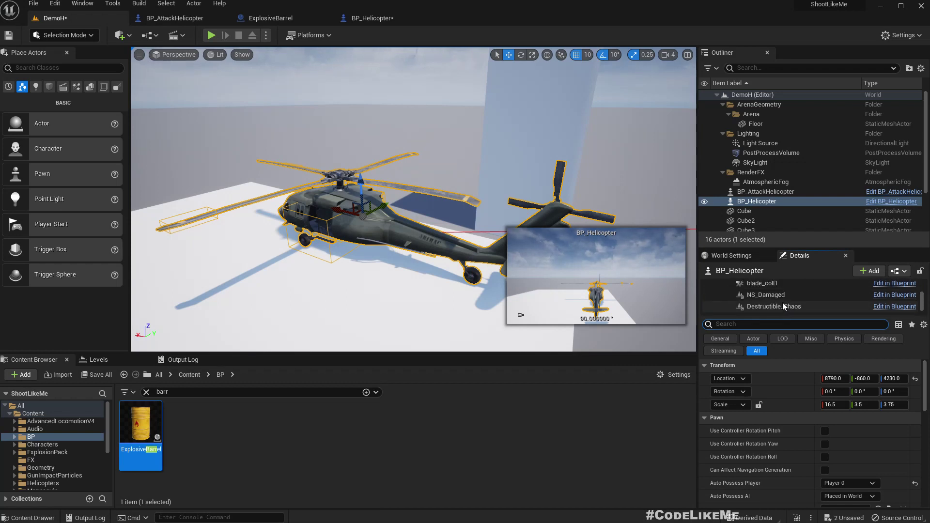
click(770, 295)
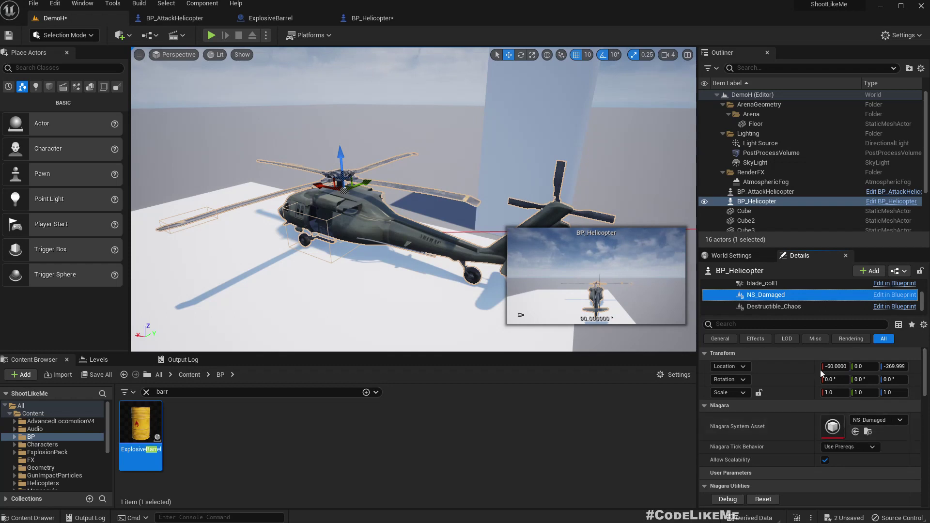
scroll(784, 295, down, 1)
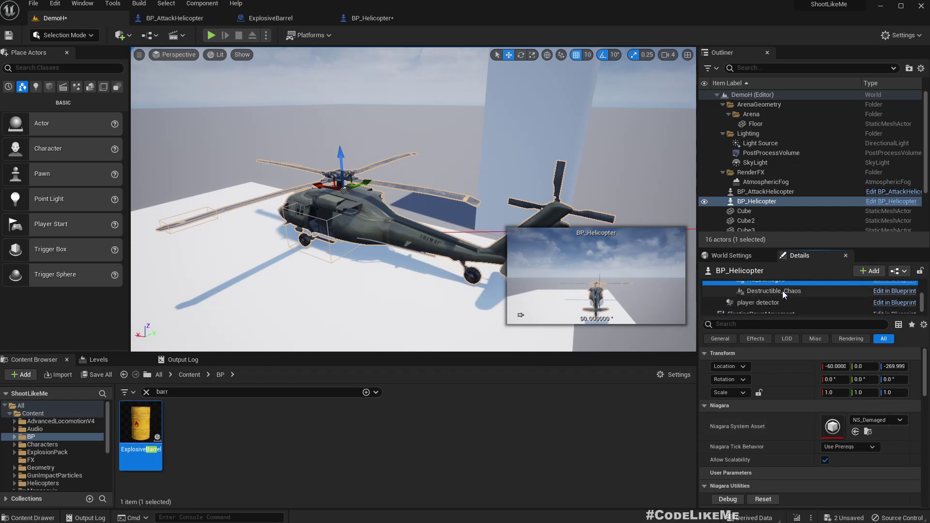
click(785, 292)
scroll(820, 457, down, 10)
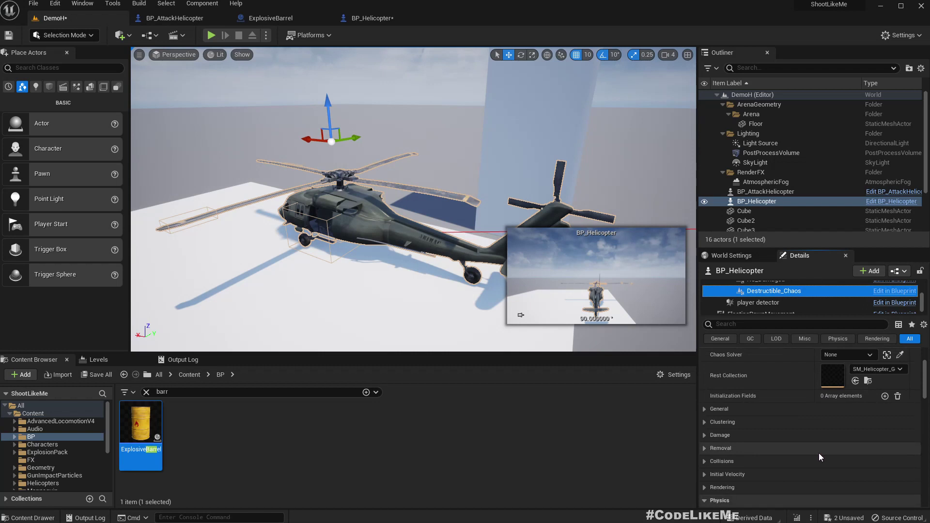
scroll(820, 457, down, 10)
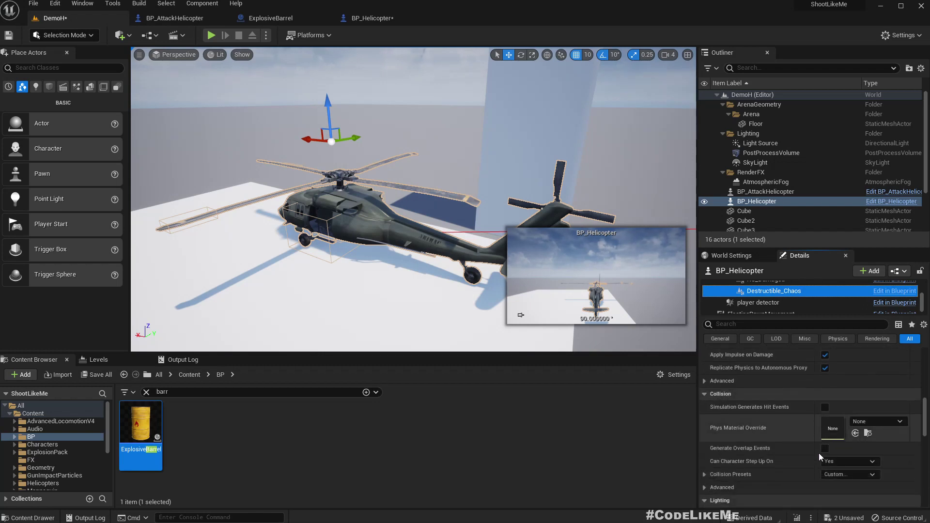
scroll(820, 457, down, 3)
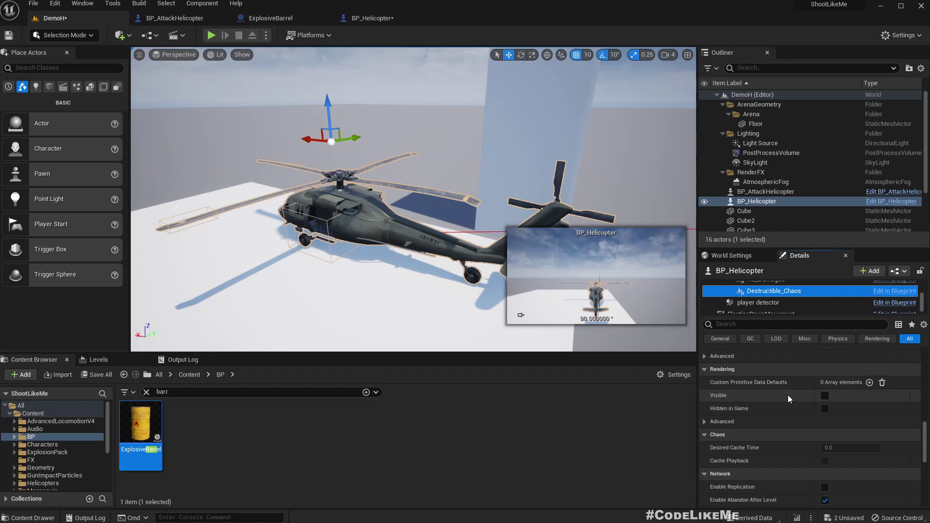
Move BP_Helicopter's Destructible_Chaos component along its Y axis so it sits well clear of the helicopter body.
right_drag(417, 204, 371, 212)
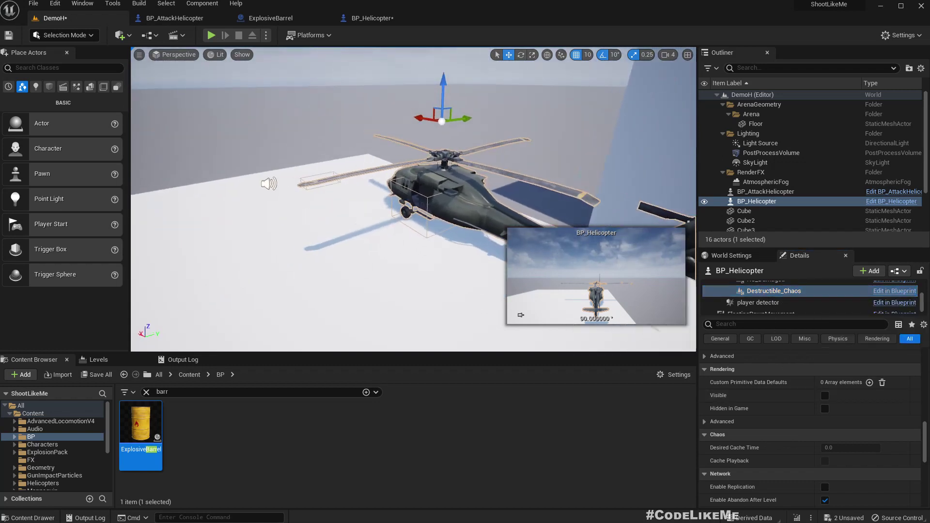
key(s)
right_drag(439, 146, 442, 146)
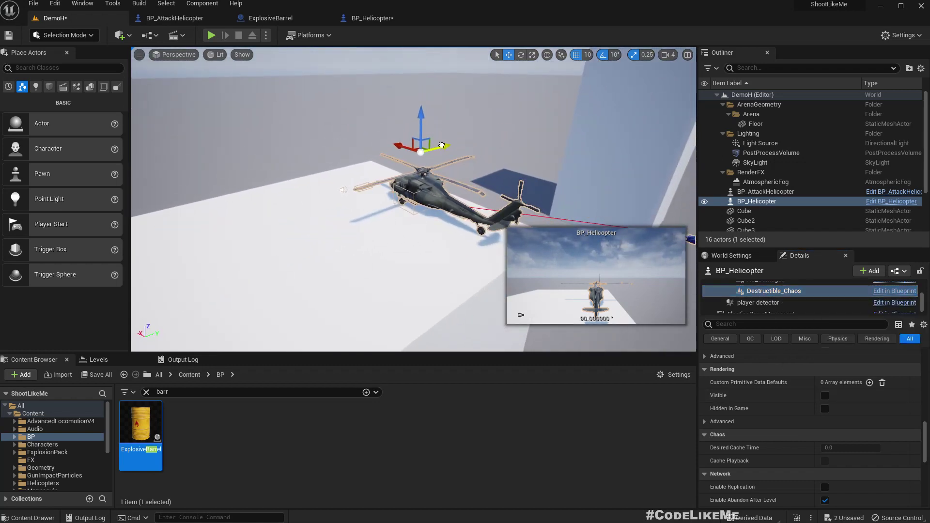
drag(442, 146, 262, 180)
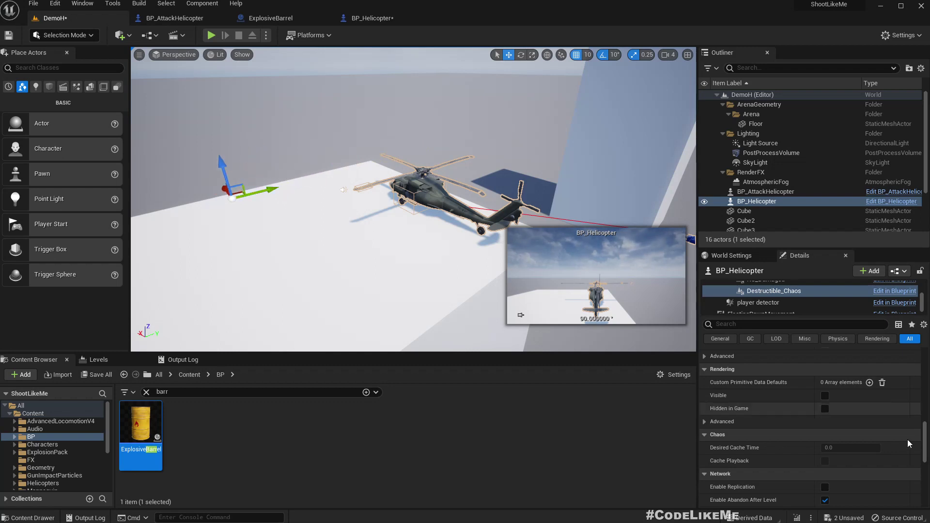
click(773, 292)
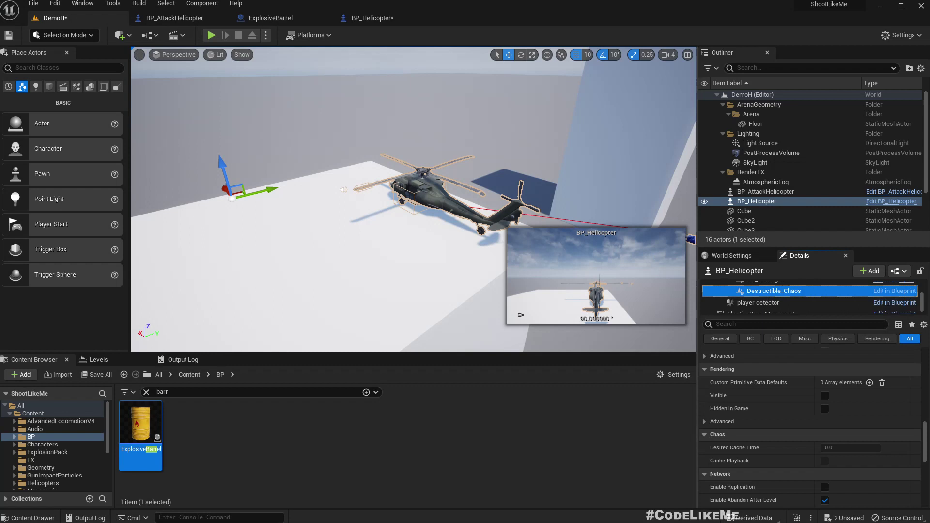
Deselect the helicopter, play the level to check the offset Destructible_Chaos geometry, and stop the session.
right_drag(357, 194, 345, 204)
click(350, 131)
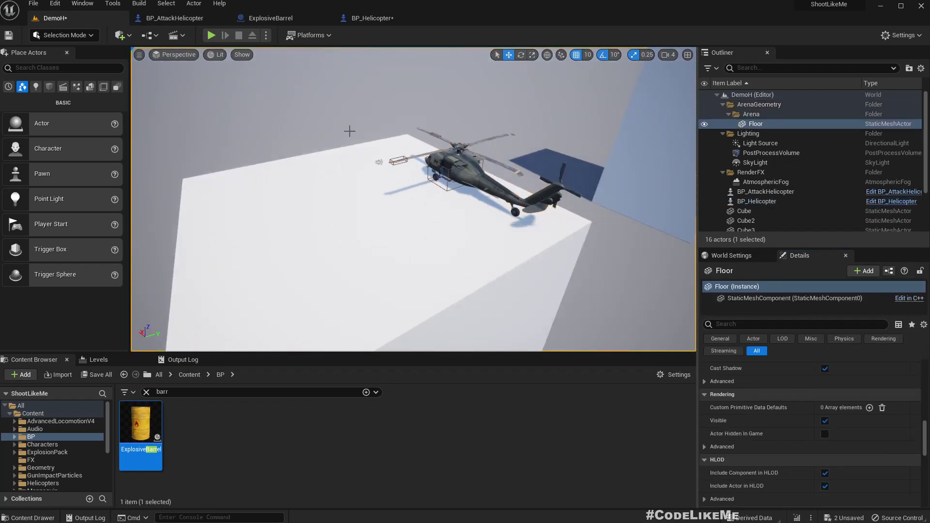
key(alt+p)
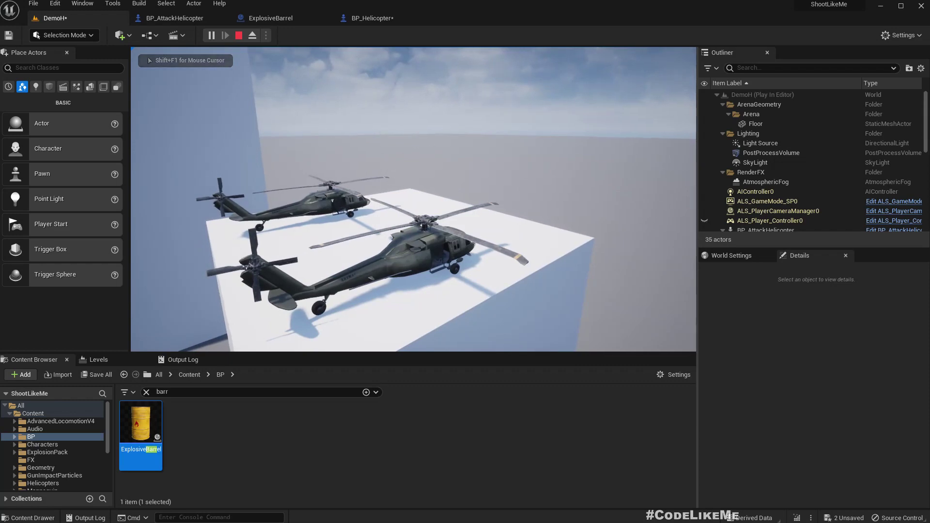
key(Escape)
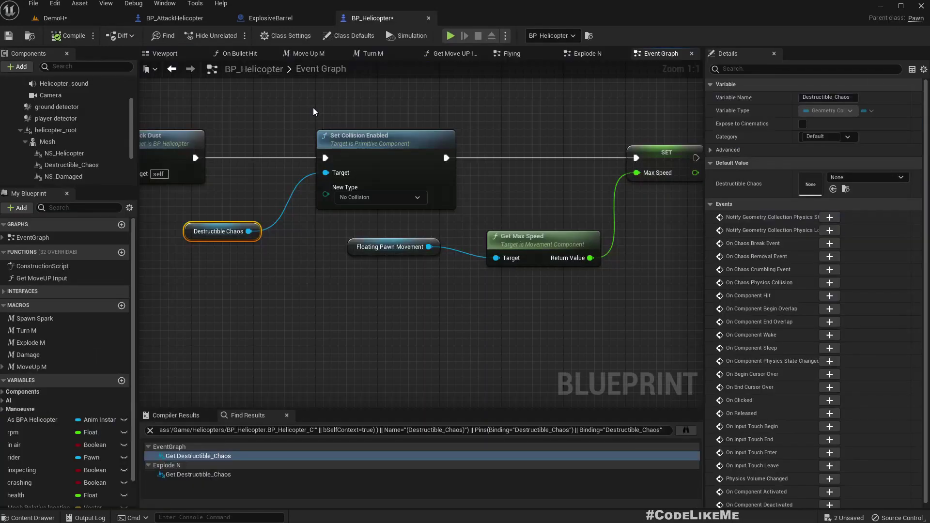
Trace the Event BeginPlay chain in BP_Helicopter's Event Graph up to the Destructible Chaos collision and Max Speed nodes.
right_drag(297, 103, 542, 115)
scroll(533, 116, down, 4)
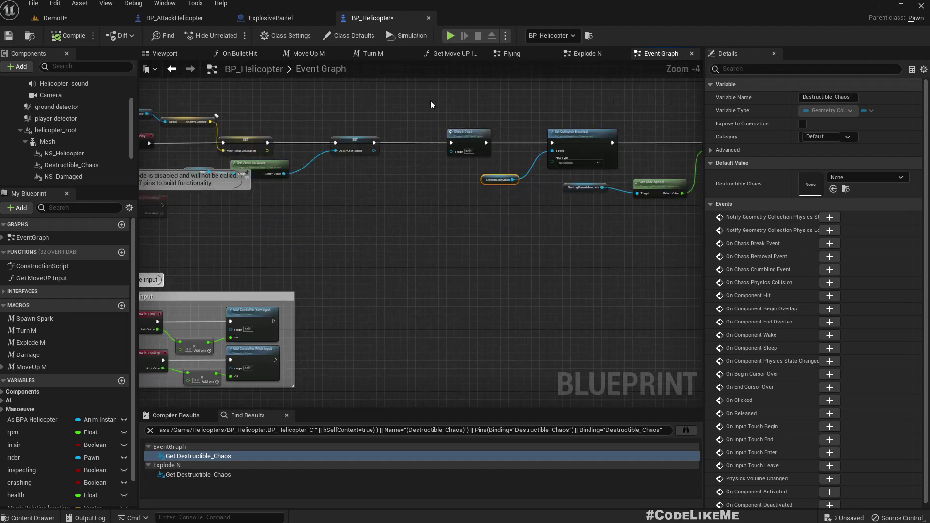
right_drag(206, 160, 388, 223)
scroll(388, 223, up, 3)
right_drag(261, 201, 405, 217)
mouse_move(386, 211)
mouse_down()
mouse_move(250, 212)
mouse_move(375, 216)
mouse_up()
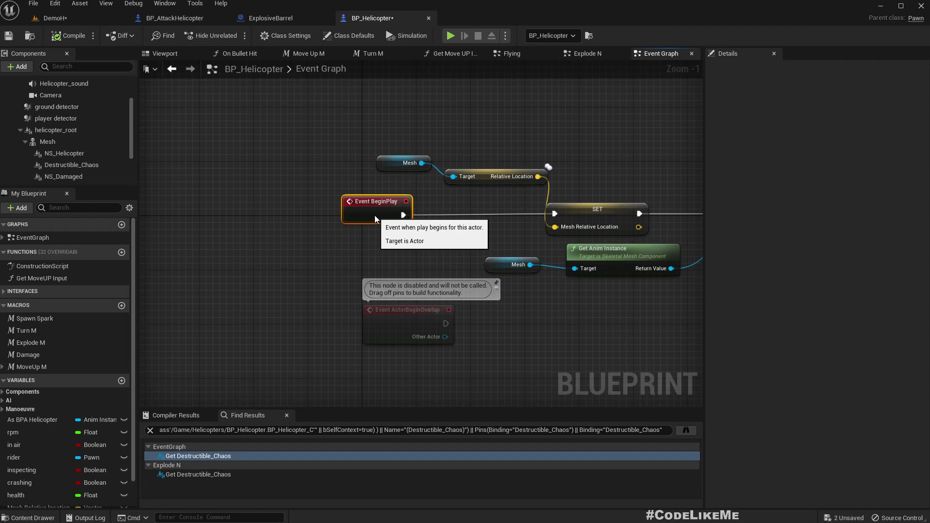
right_drag(460, 230, 140, 252)
right_drag(489, 278, 140, 257)
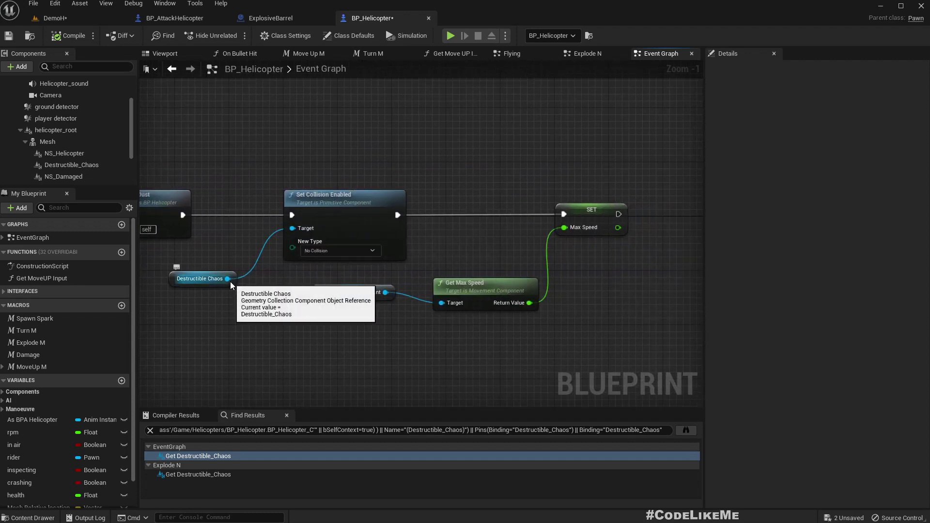
Insert a Set Visibility node targeting Destructible Chaos, with New Visibility off, between Set Collision Enabled and the Max Speed setter.
drag(231, 281, 414, 269)
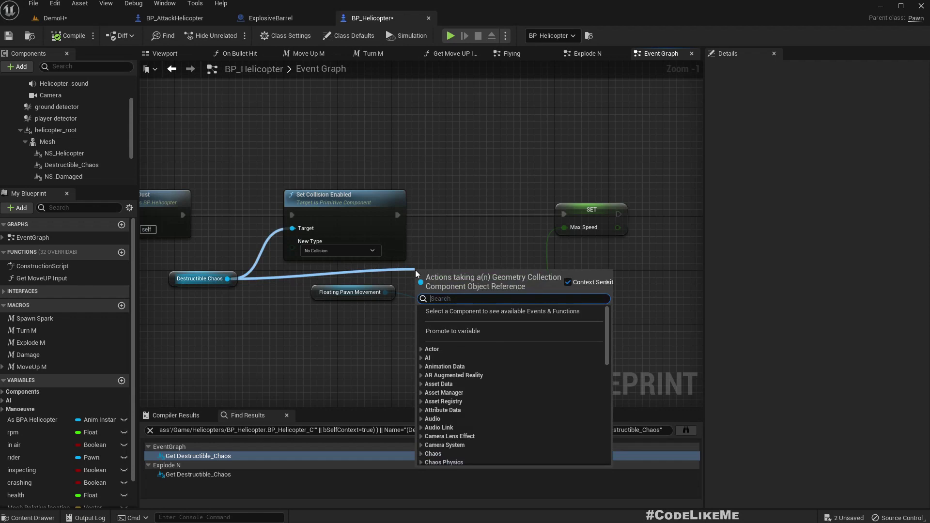
text(set visi)
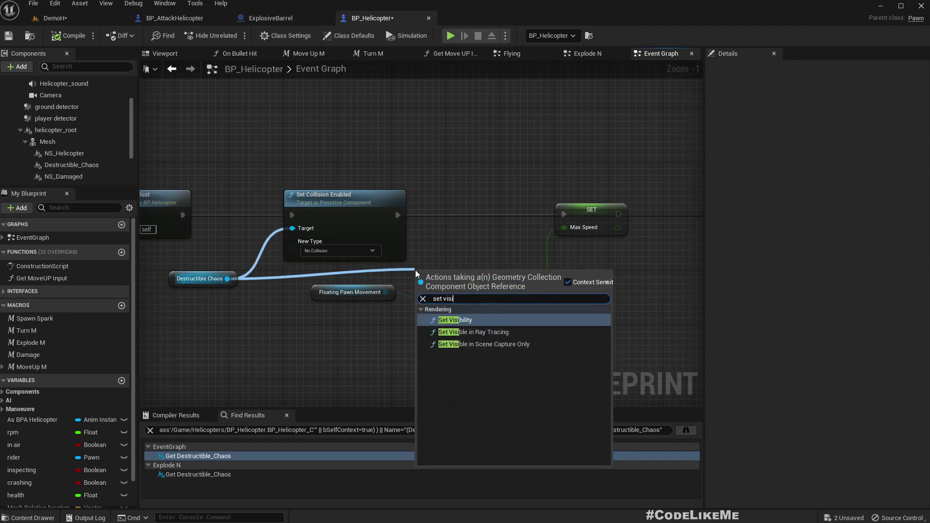
key(Return)
drag(458, 276, 485, 201)
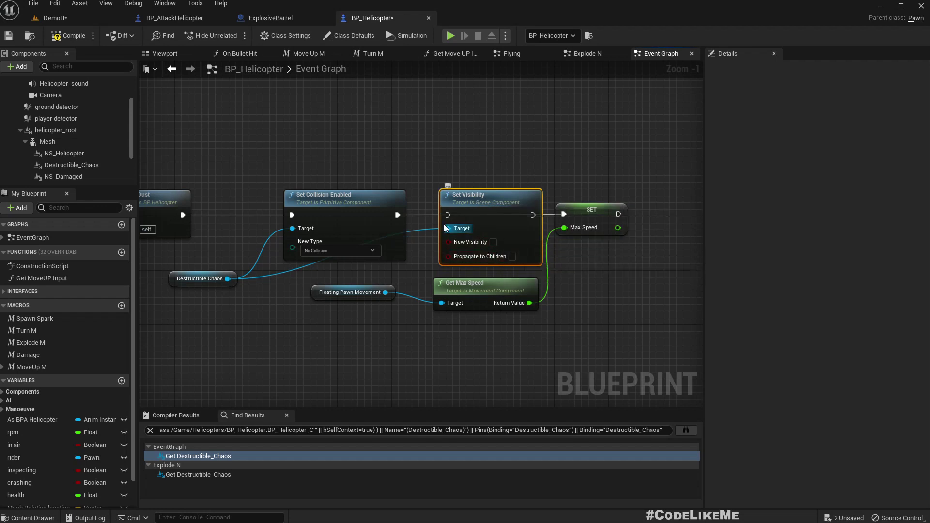
drag(447, 215, 398, 216)
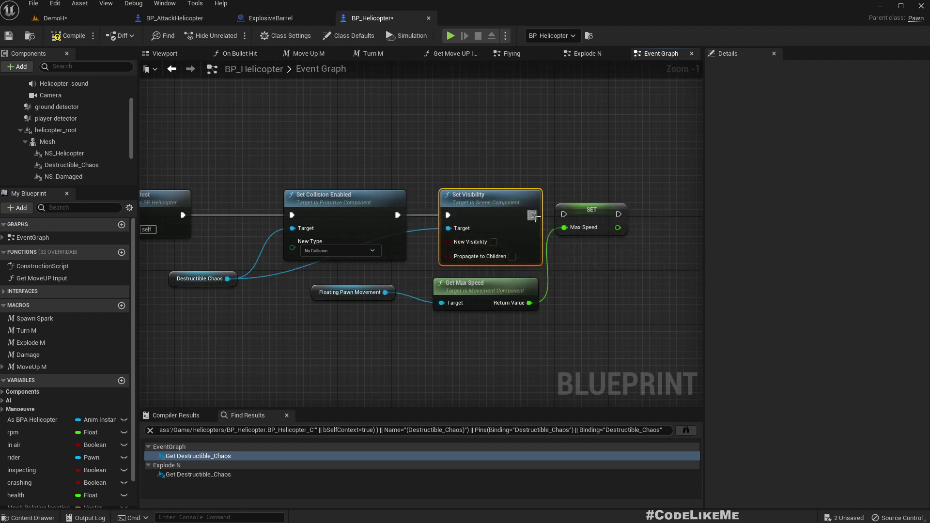
drag(534, 215, 565, 215)
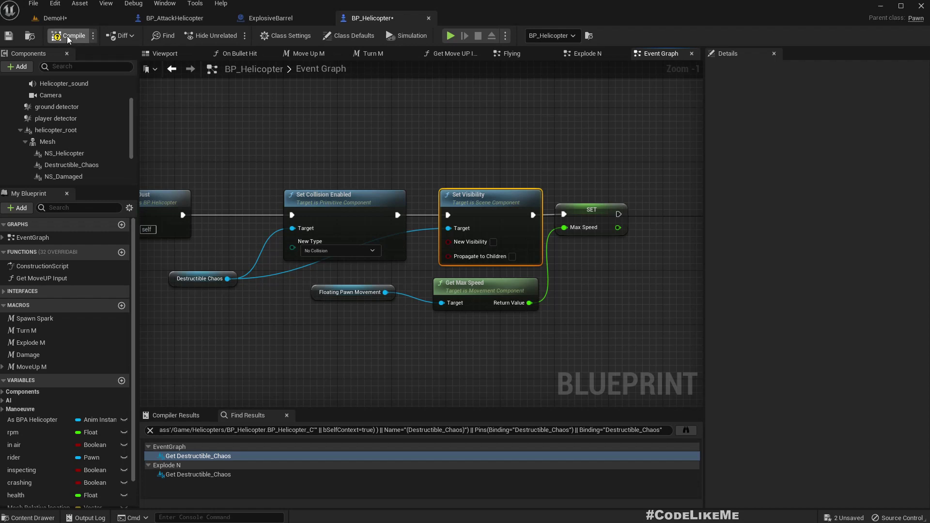
Play the DemoH level to check whether the Destructible_Chaos geometry is hidden, and stop the session.
click(60, 20)
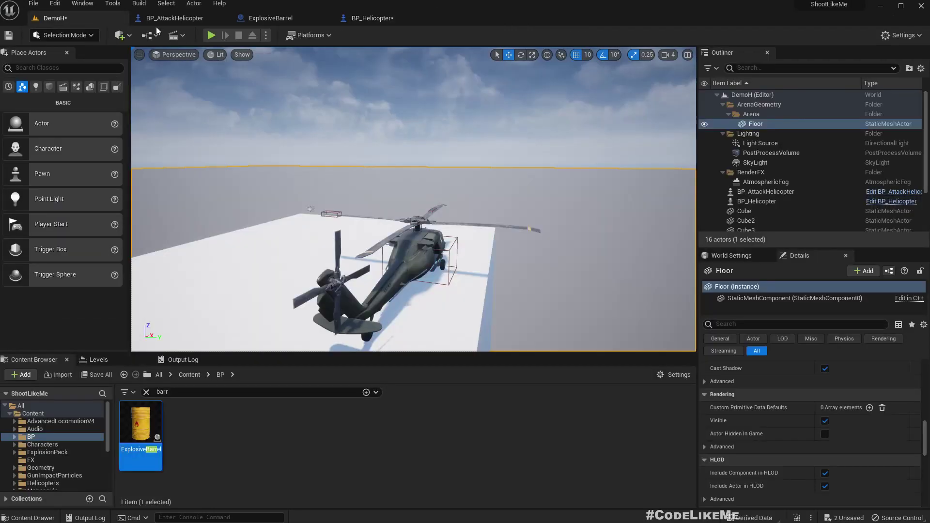
click(211, 35)
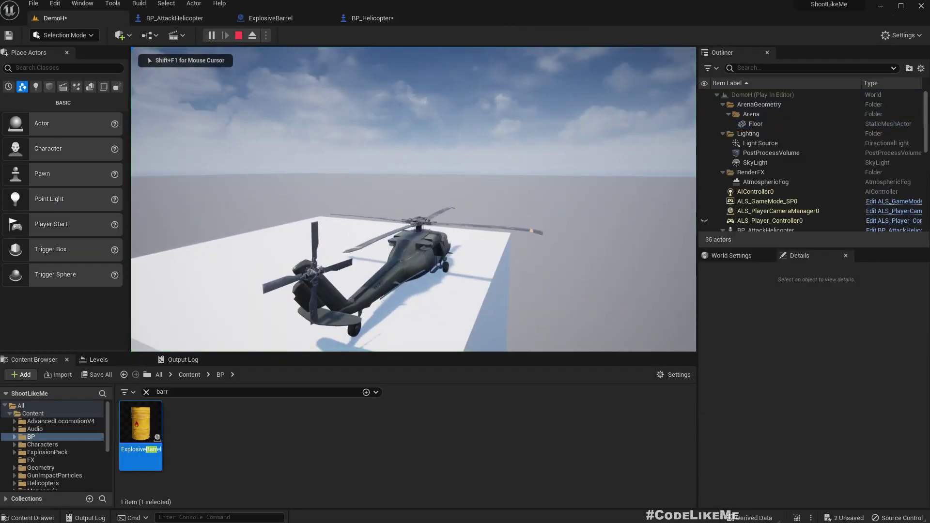
key(Escape)
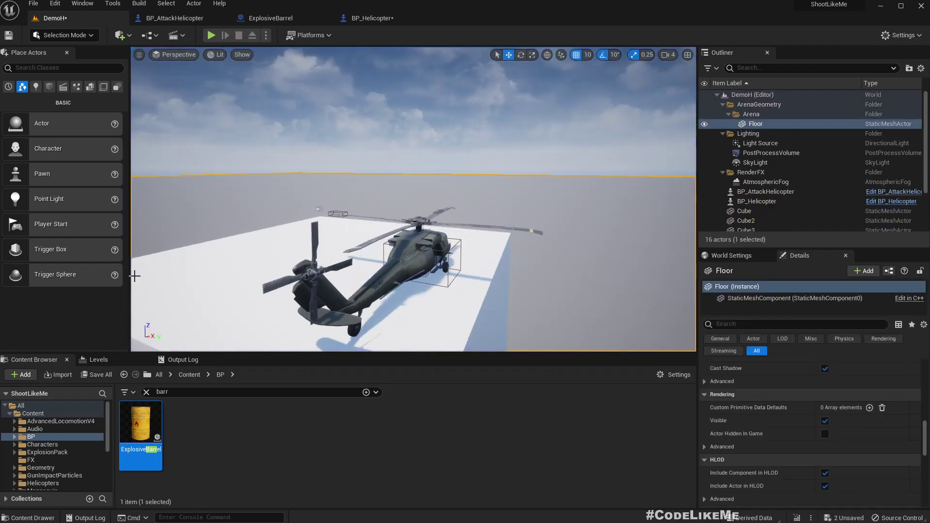
Find the references to GC_Object in ExplosiveBarrel and examine its uses in EventGraph, FadeMaterials and Destruct Mesh.
click(270, 18)
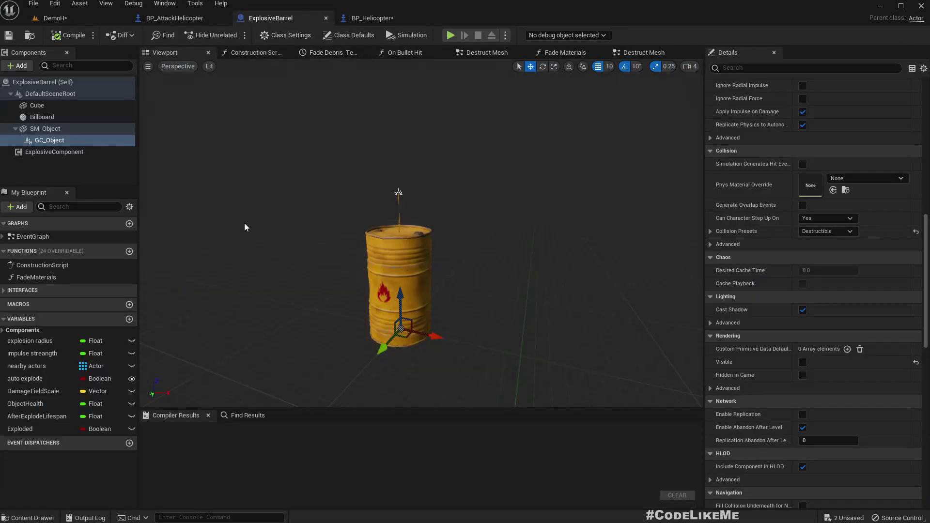
right_click(49, 140)
mouse_move(72, 144)
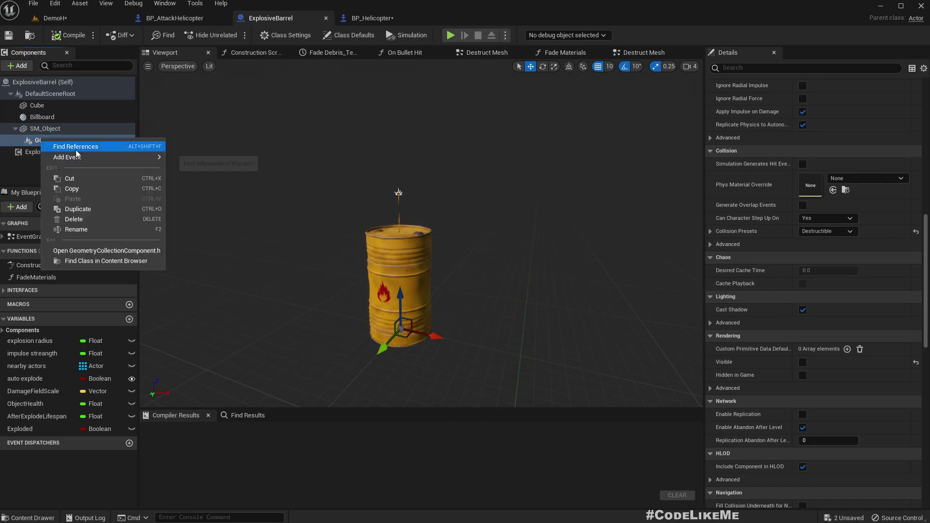
click(214, 167)
double_click(192, 459)
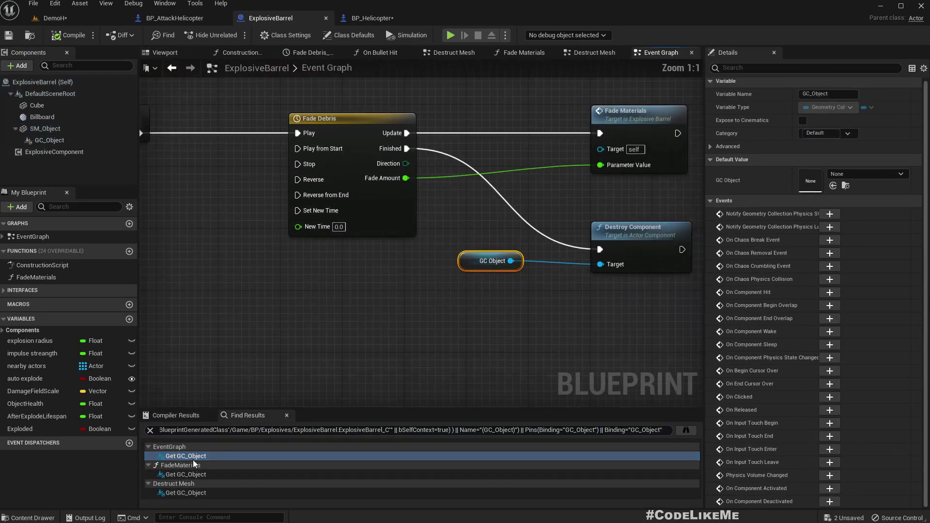
double_click(197, 475)
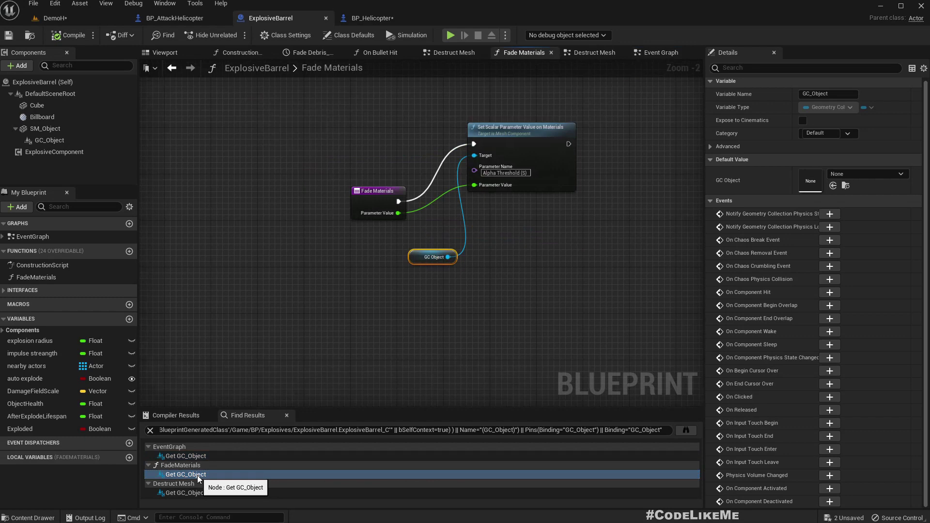
double_click(203, 493)
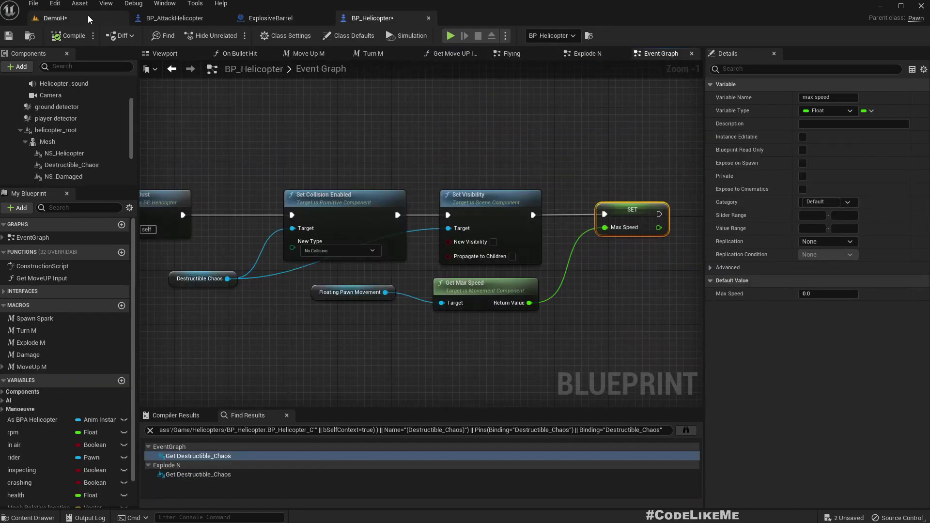
Reset the location of the Destructible_Chaos component on the level's BP_Helicopter to its default.
click(69, 16)
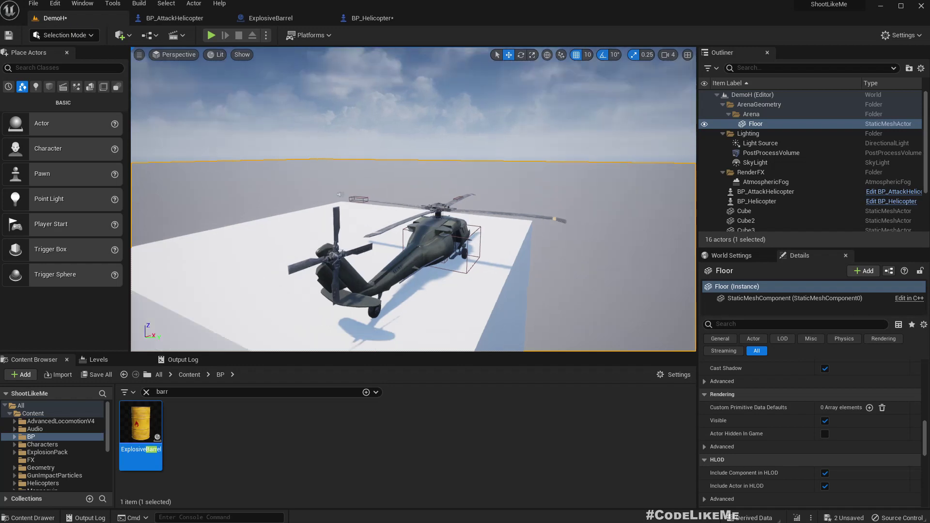
right_drag(440, 180, 533, 181)
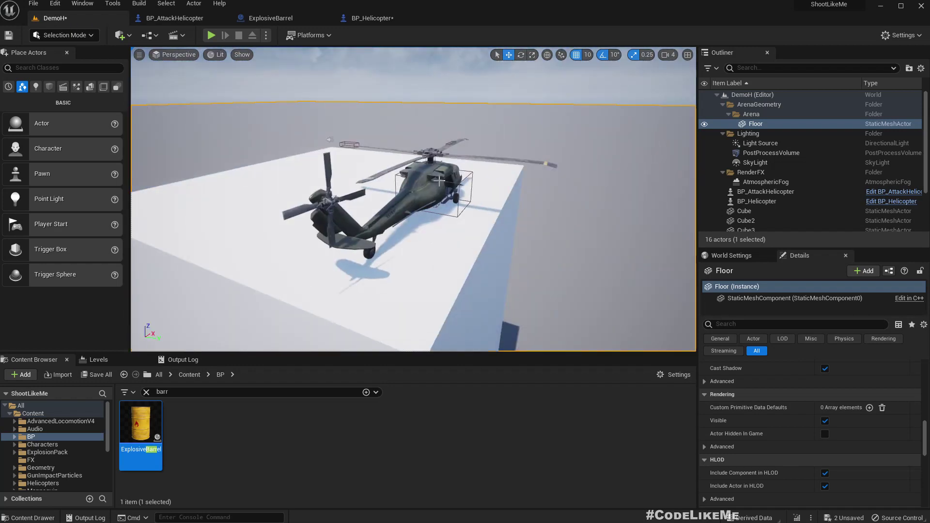
click(440, 181)
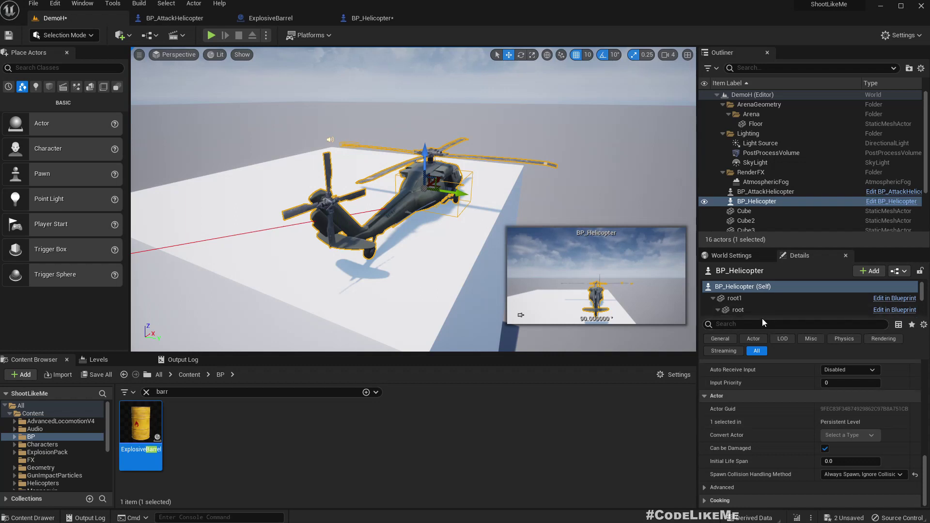
drag(762, 316, 763, 372)
scroll(776, 339, down, 2)
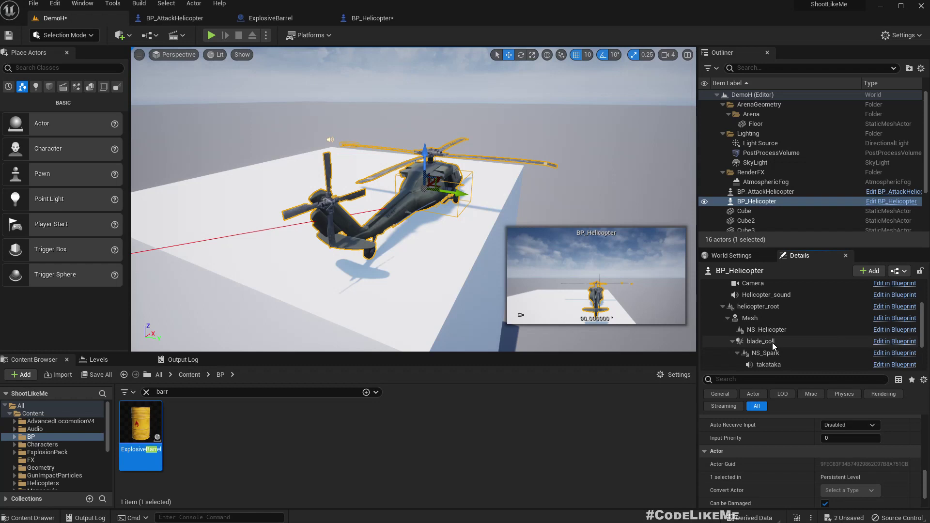
scroll(786, 339, down, 1)
scroll(786, 341, down, 3)
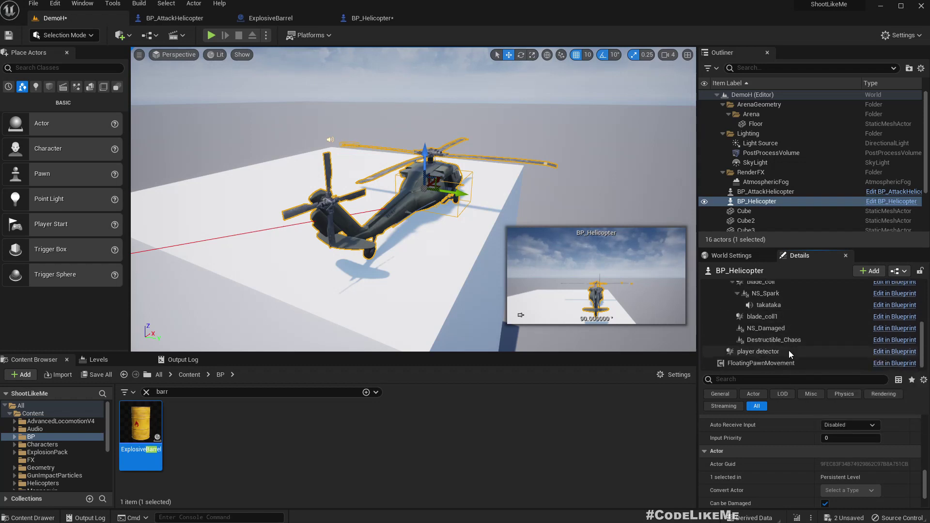
click(774, 340)
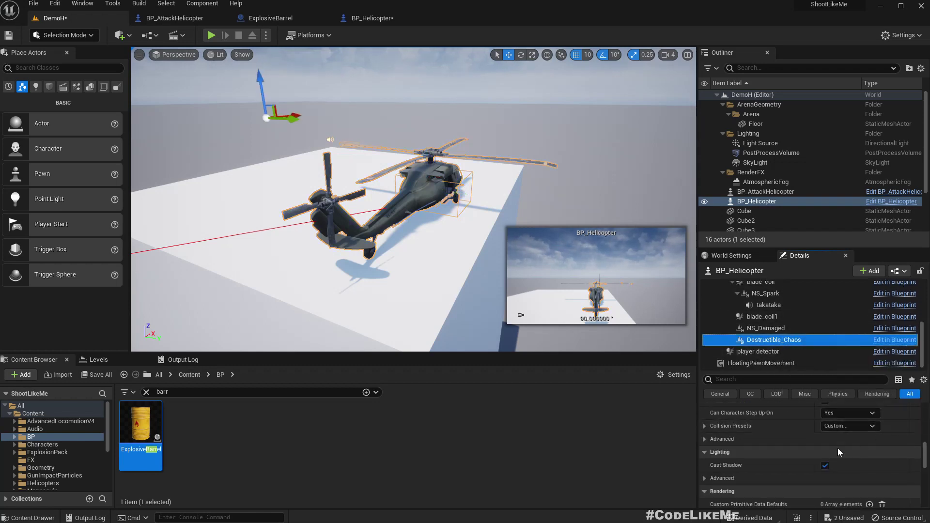
scroll(837, 452, up, 6)
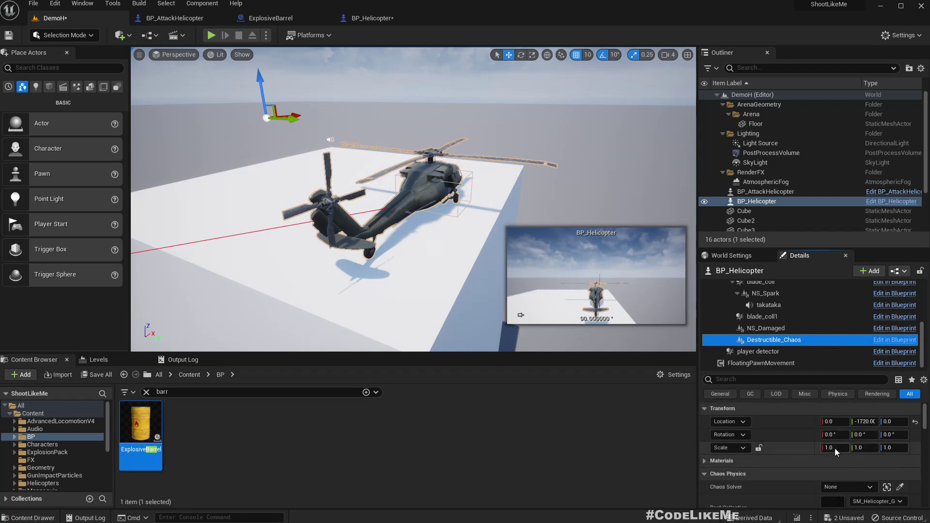
click(915, 422)
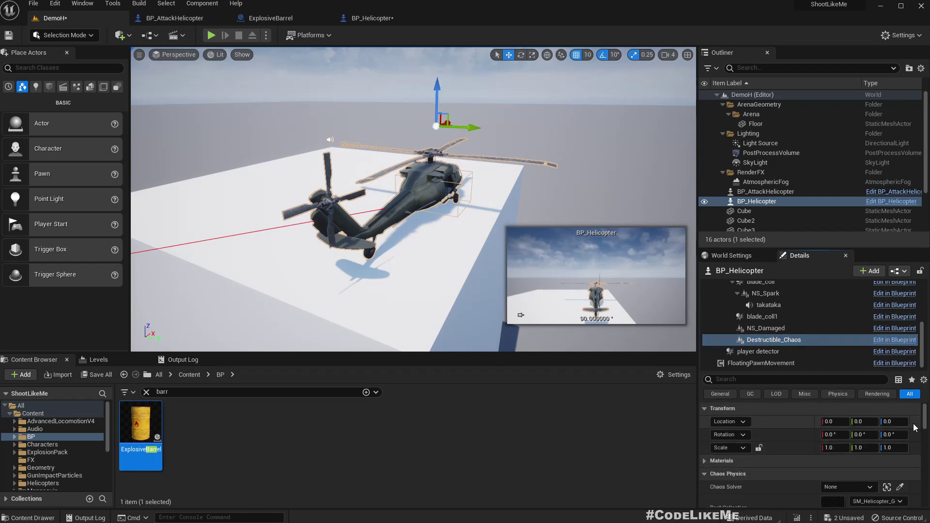
Reset Auto Possess Player to Disabled on the BP_Helicopter actor in the level.
right_drag(417, 251, 474, 261)
key(a)
key(d)
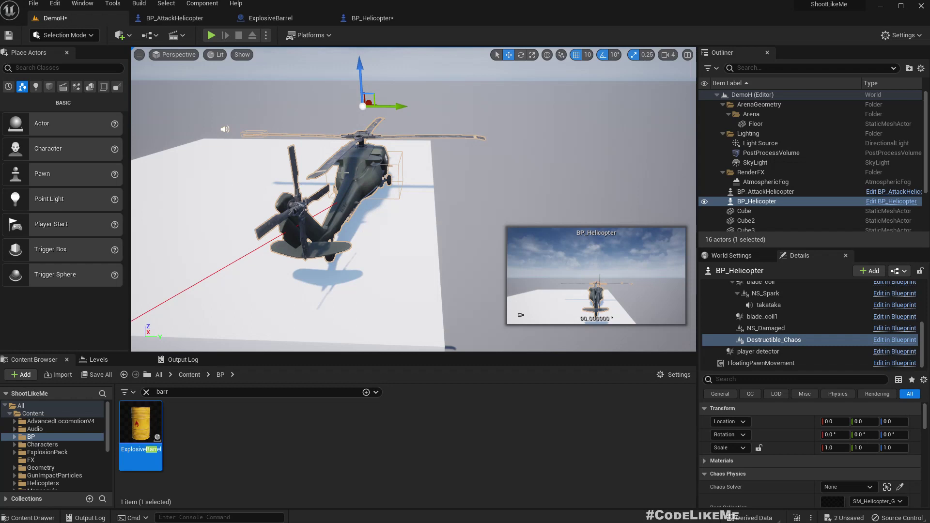
click(345, 172)
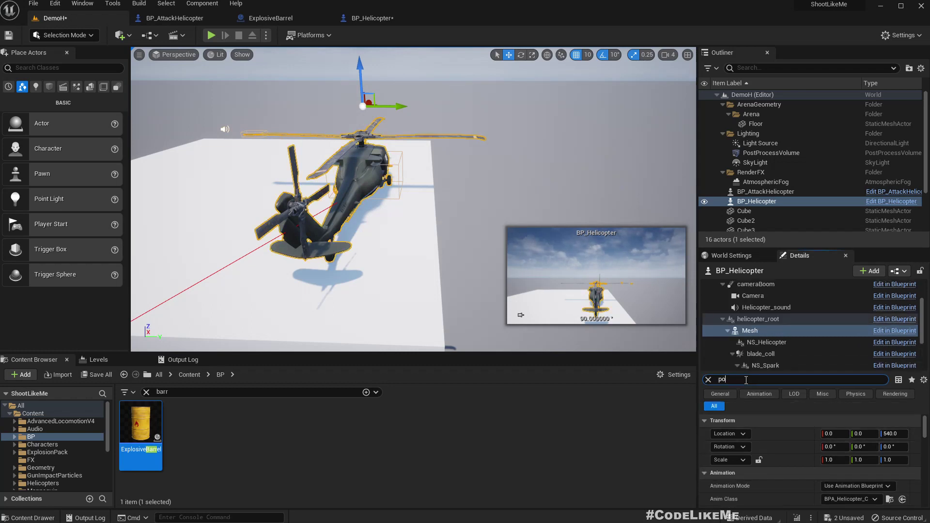
click(708, 380)
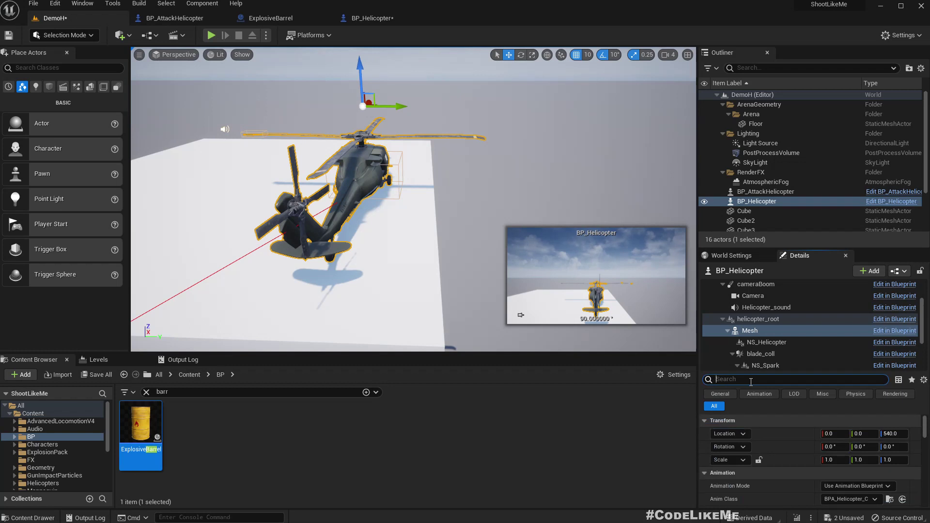
click(766, 192)
click(756, 201)
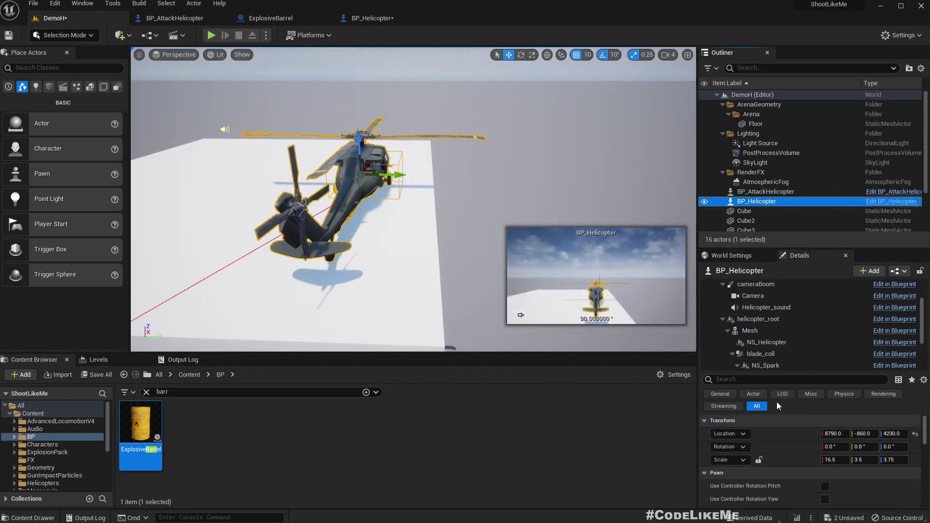
click(738, 380)
text(pos)
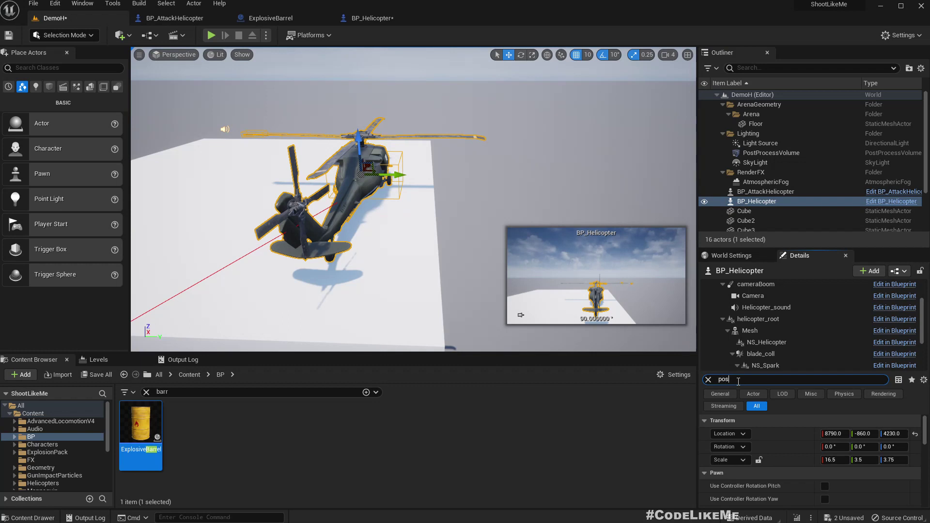
text(s)
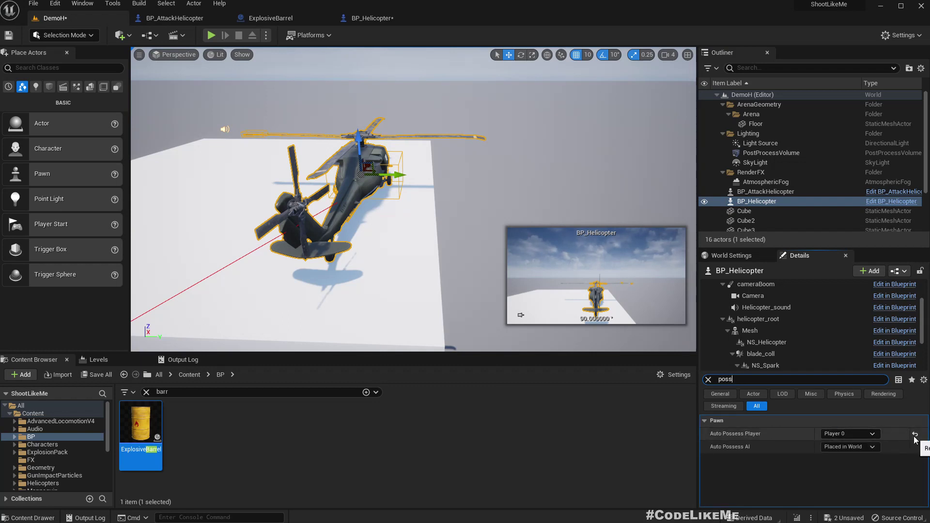
Play the level from a viewpoint near the attack helicopter, equip the rifle and shoot at the helicopter.
right_drag(357, 216, 233, 214)
right_drag(359, 180, 303, 194)
key(f)
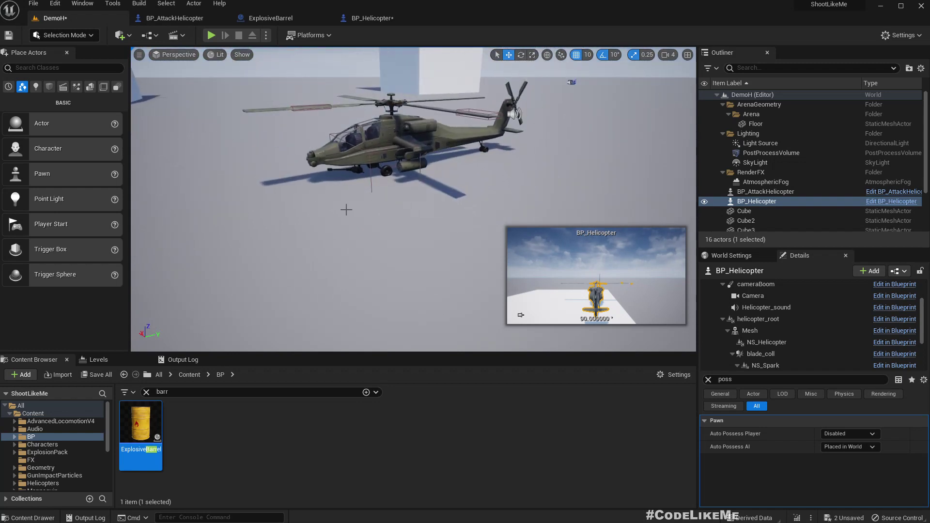
key(alt+p)
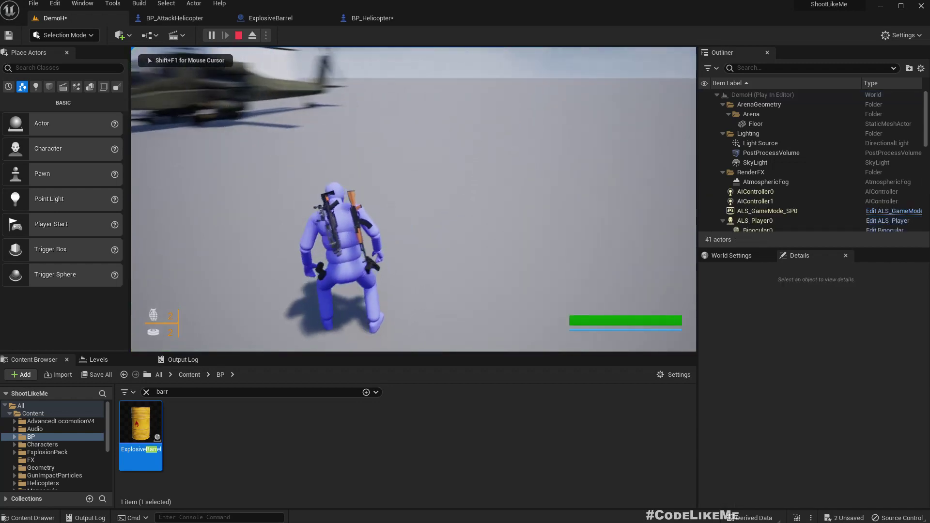
key(1)
right_click(413, 199)
click(413, 199)
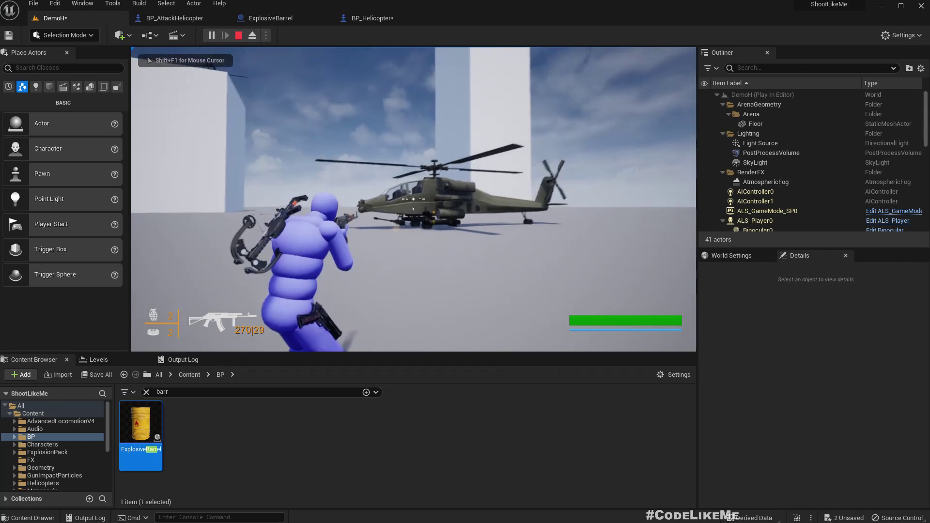
click(413, 200)
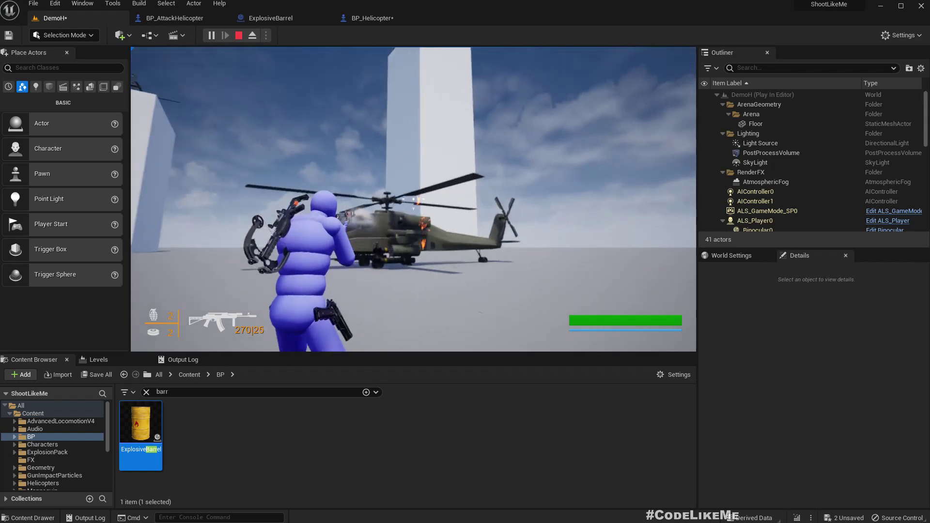
click(413, 199)
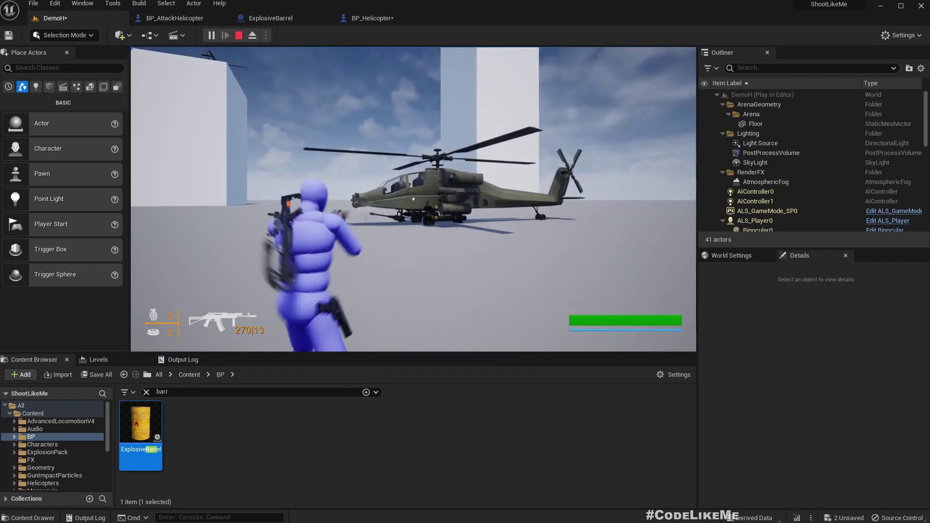
Throw a grenade at the attack helicopter and keep shooting it with the rifle while circling it.
key(g)
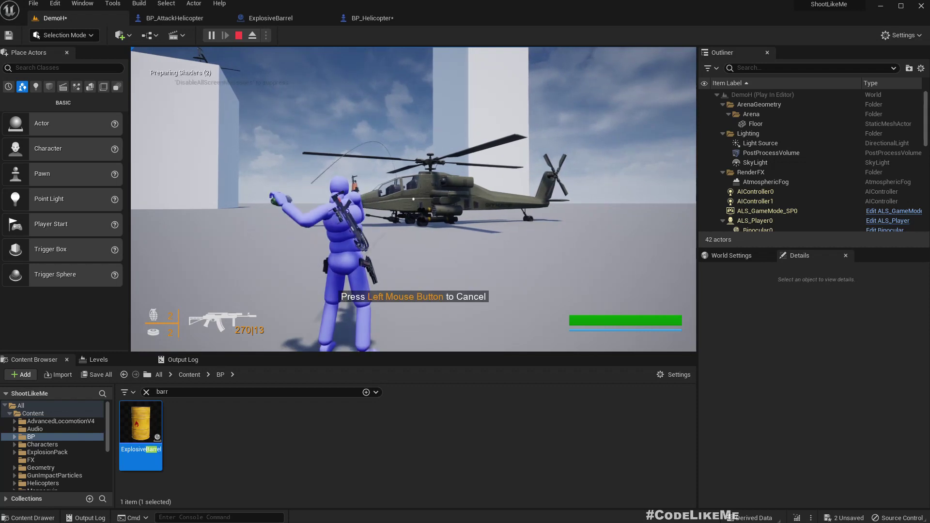
key(g)
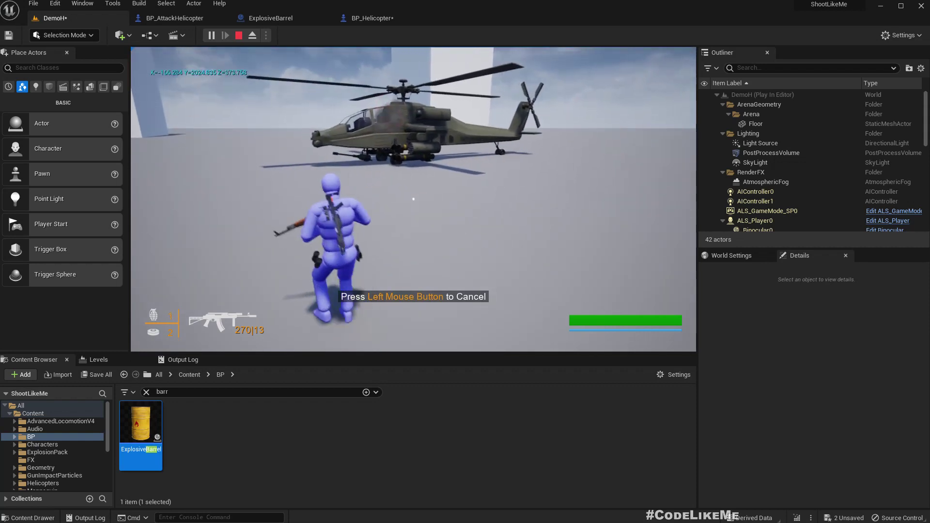
click(413, 199)
right_click(413, 199)
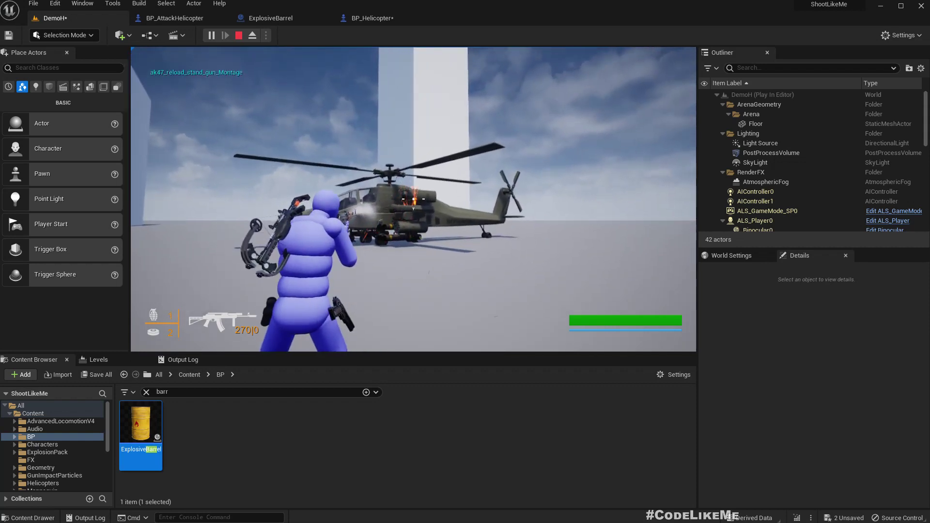
key(w)
key(d)
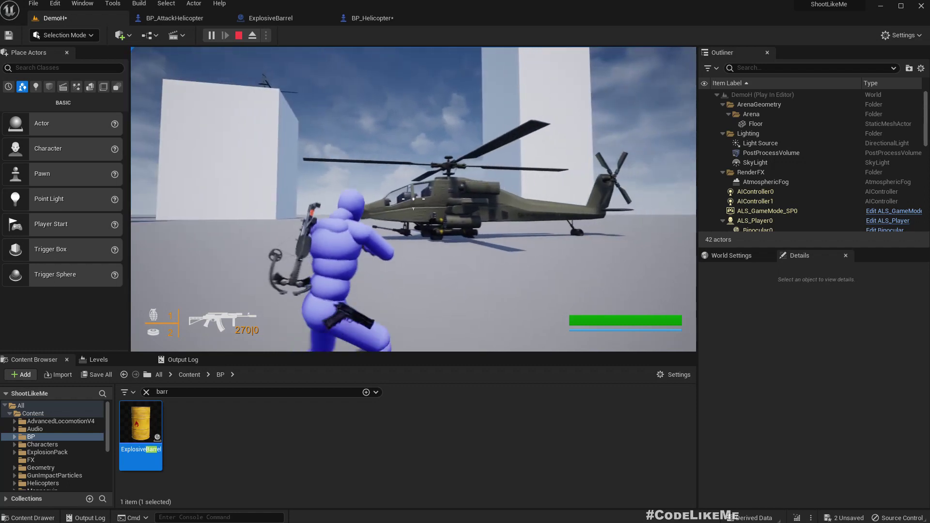
key(d)
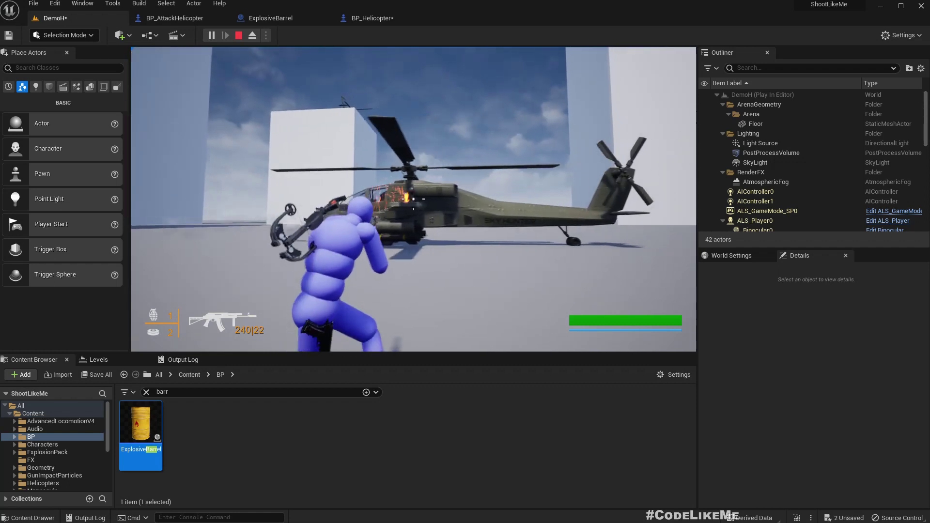
click(414, 200)
key(d)
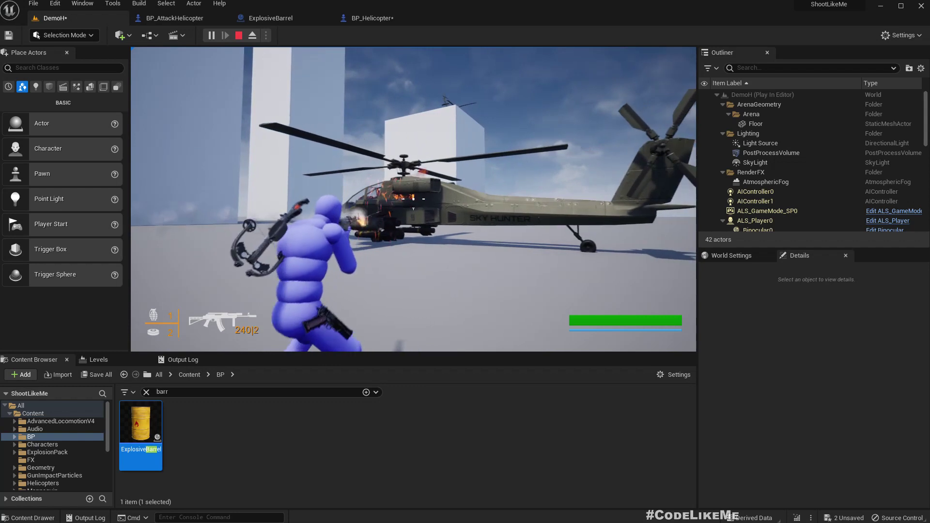
key(w)
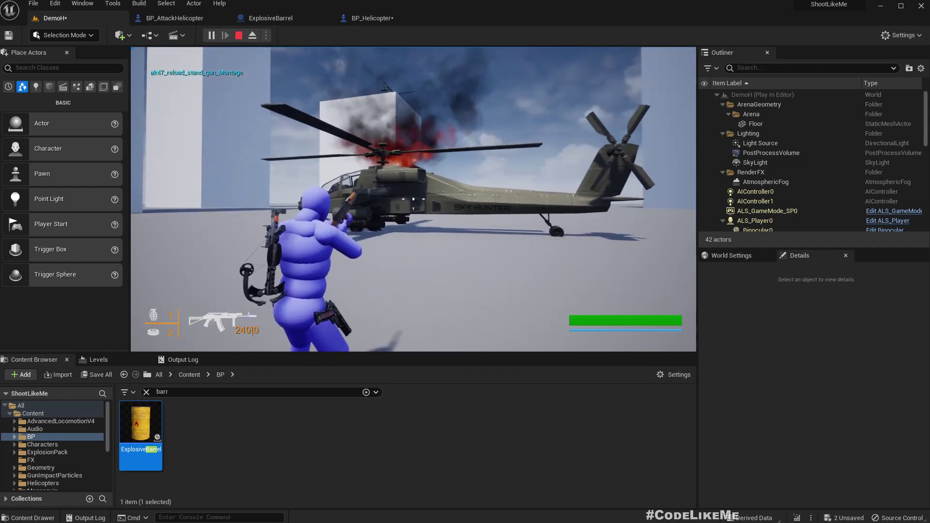
Reload the rifle, keep firing at the attack helicopter until it breaks apart, and stop the play session.
key(r)
click(413, 199)
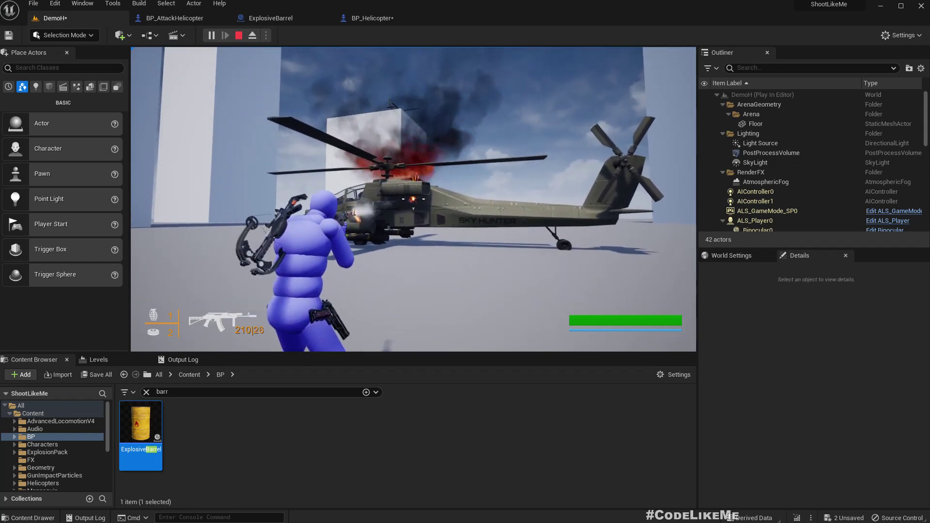
click(413, 209)
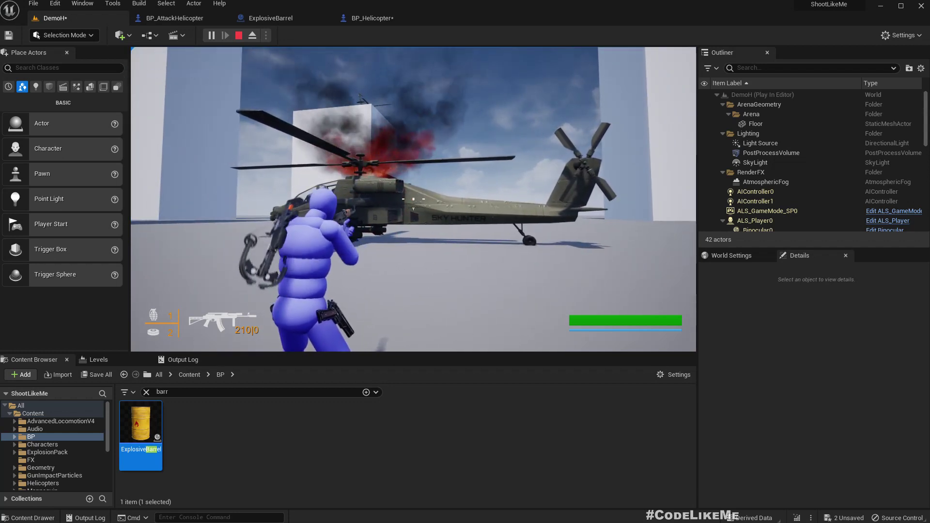
click(414, 209)
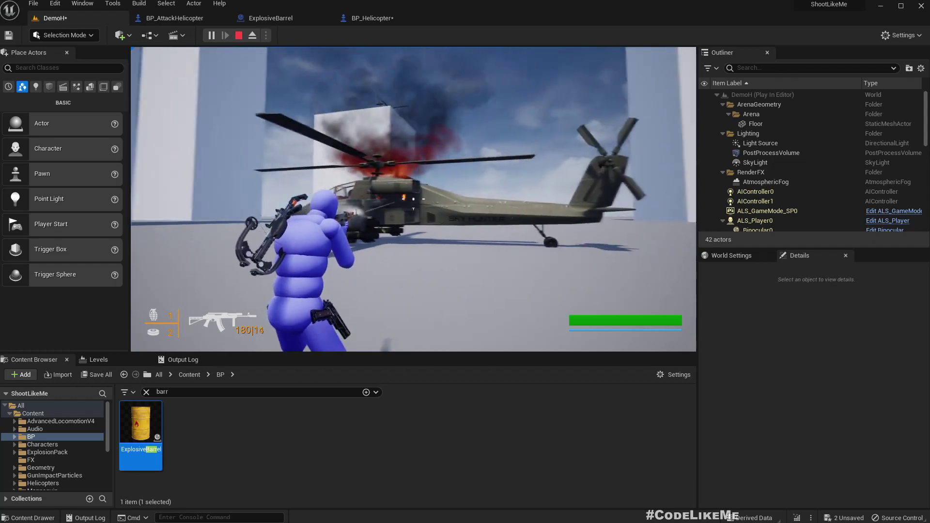
click(414, 209)
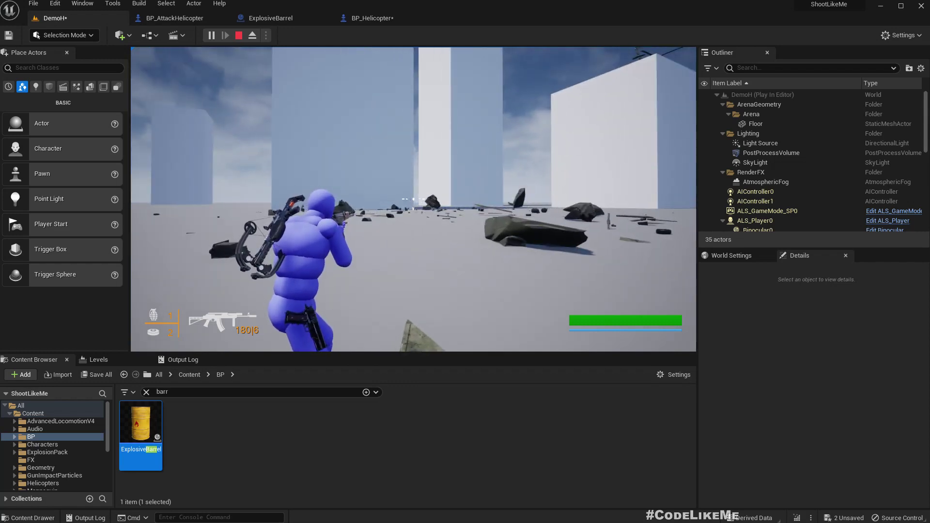
key(Escape)
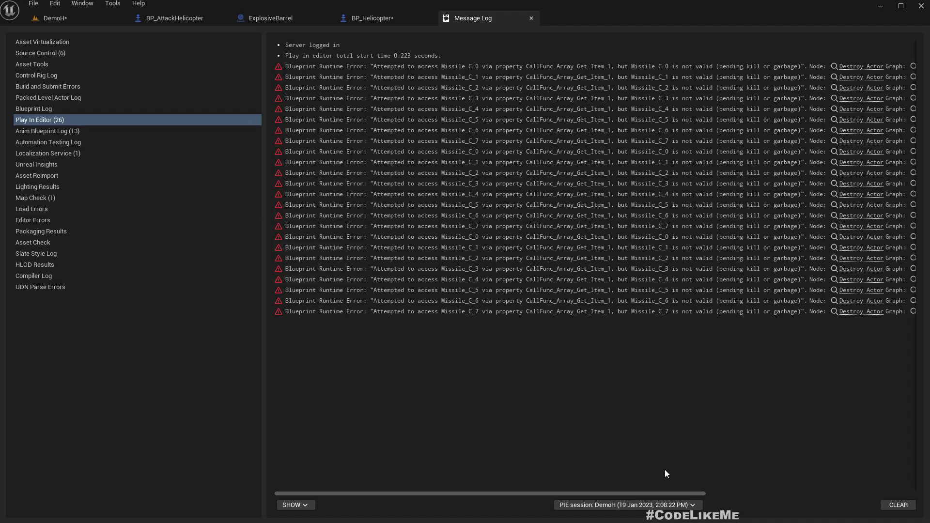
Read the missile runtime errors in the Message Log and open the Destroy Actor node that the first one refers to.
drag(639, 492, 843, 494)
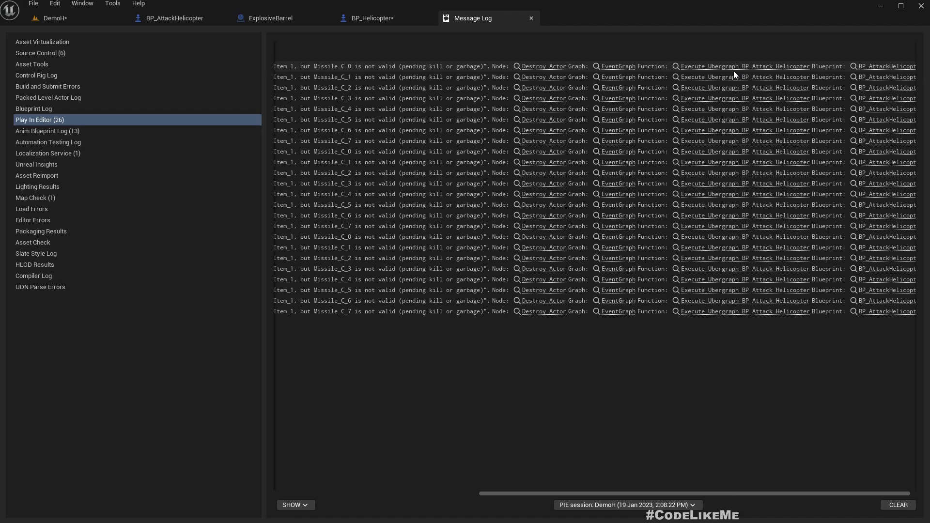
drag(718, 492, 744, 490)
click(537, 67)
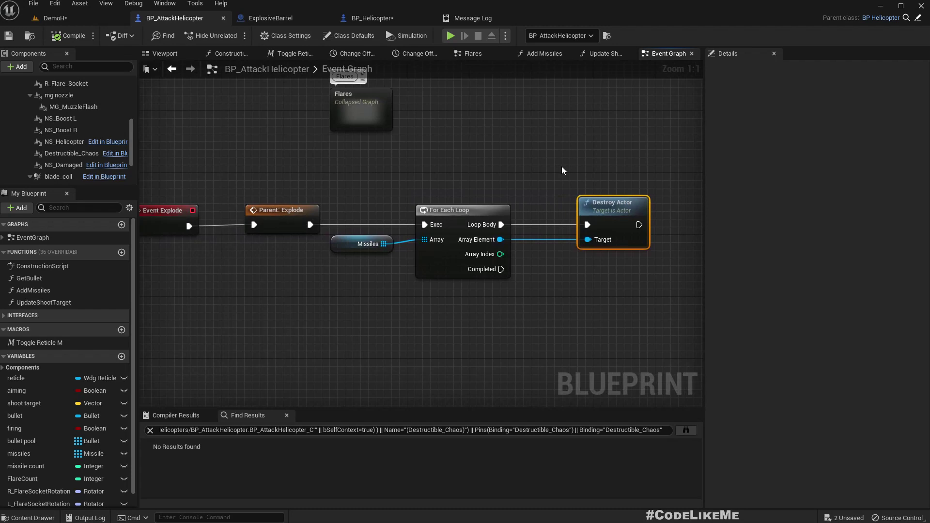
mouse_move(524, 169)
right_down()
mouse_move(531, 160)
mouse_move(442, 156)
mouse_move(532, 166)
right_up()
right_drag(322, 260, 100, 284)
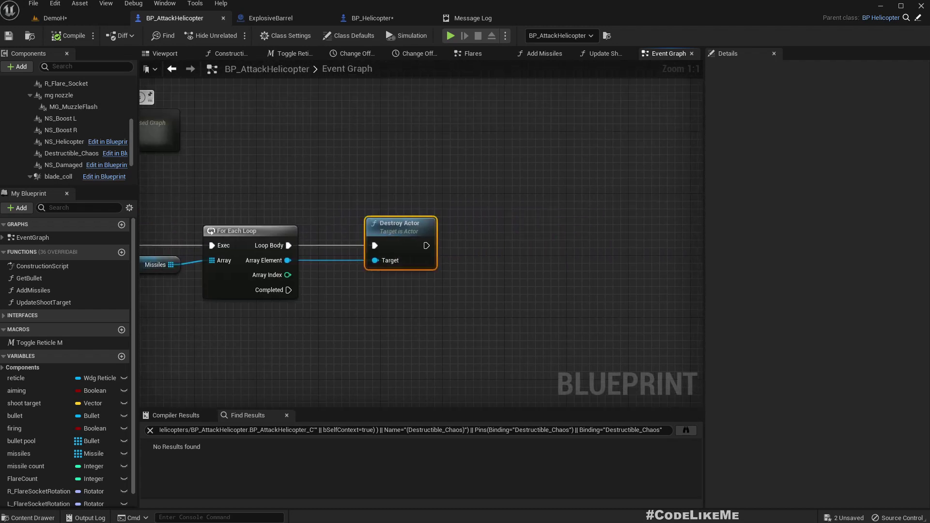
Insert an Is Valid check of the For Each Loop's Array Element between Loop Body and Destroy Actor in the Event Explode chain.
right_drag(399, 287, 373, 290)
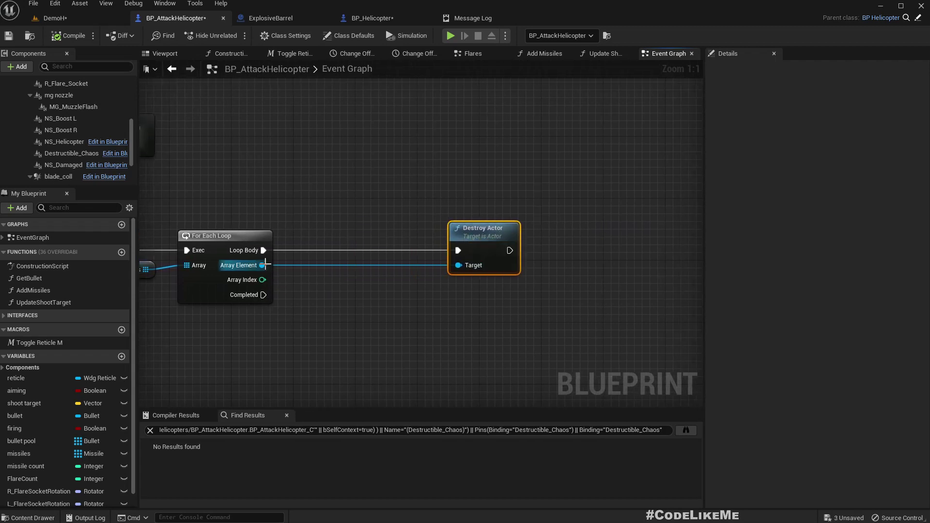
drag(261, 265, 319, 267)
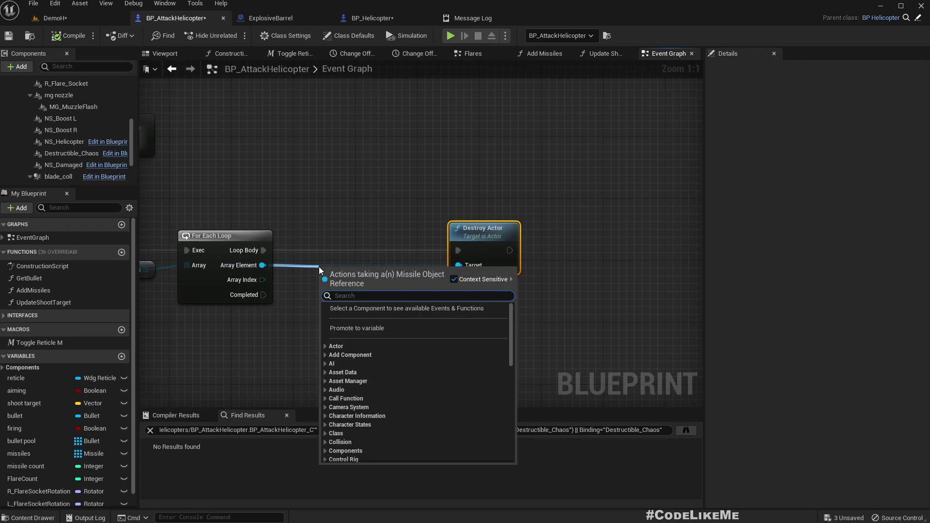
text(is valid)
key(Return)
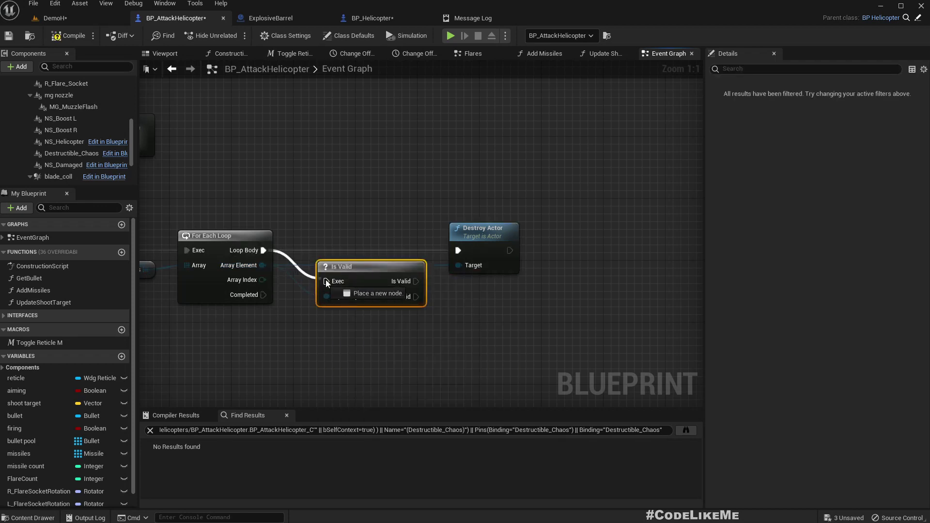
drag(461, 257, 461, 254)
drag(380, 269, 380, 243)
right_drag(329, 356, 502, 350)
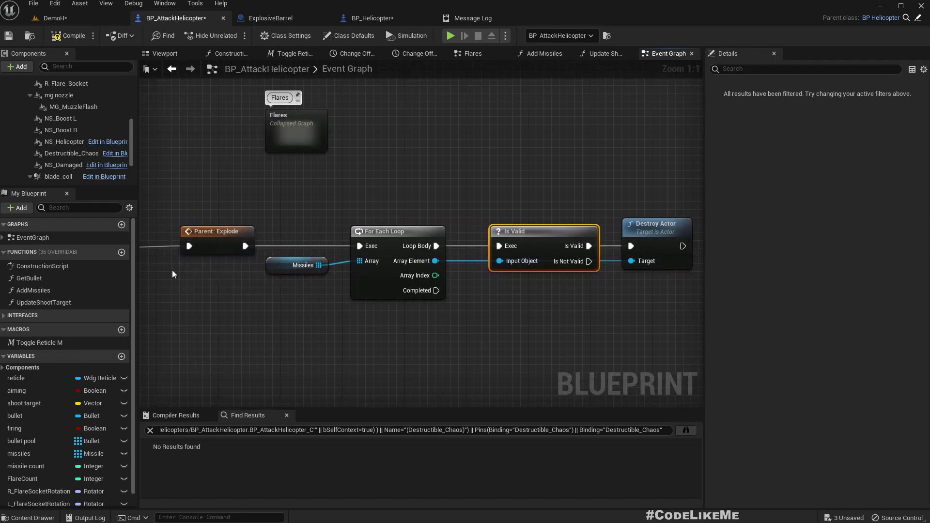
right_drag(203, 282, 364, 291)
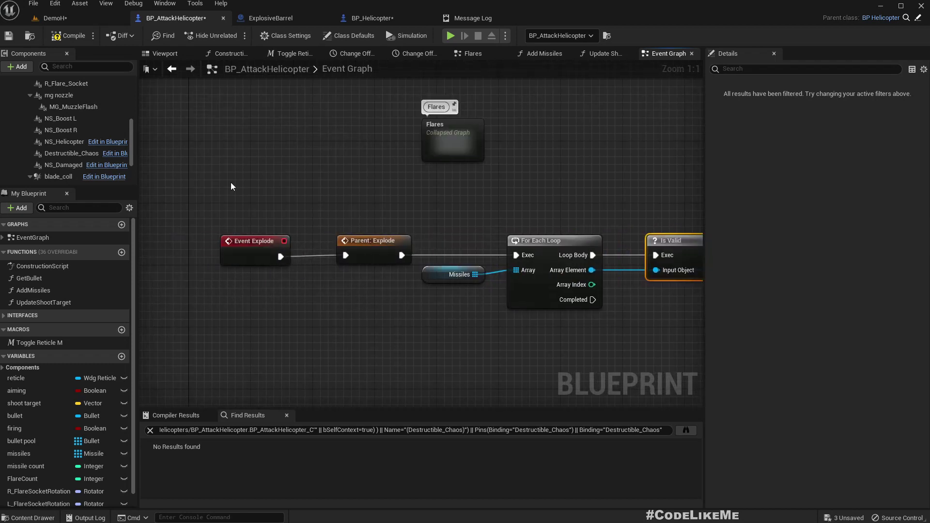
right_drag(460, 214, 259, 228)
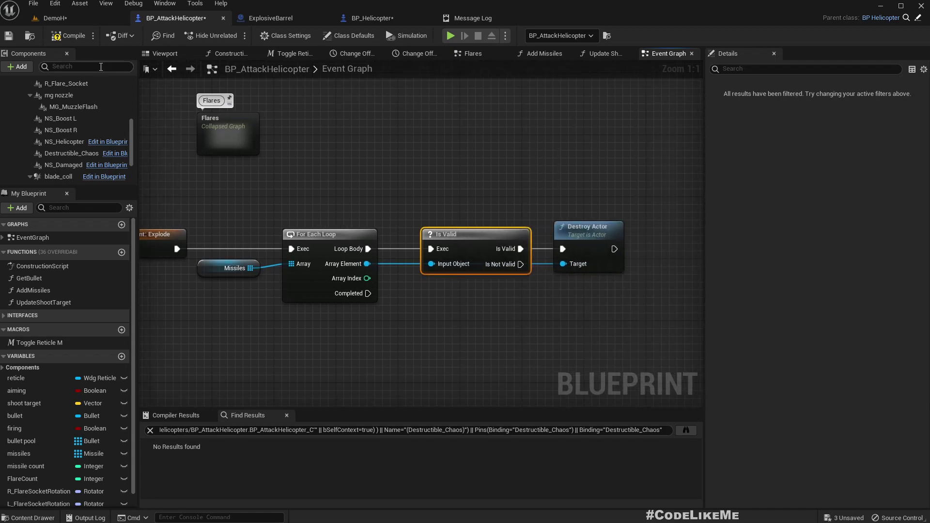
Play the DemoH level full screen, starting from a viewpoint farther away from the attack helicopter.
click(57, 18)
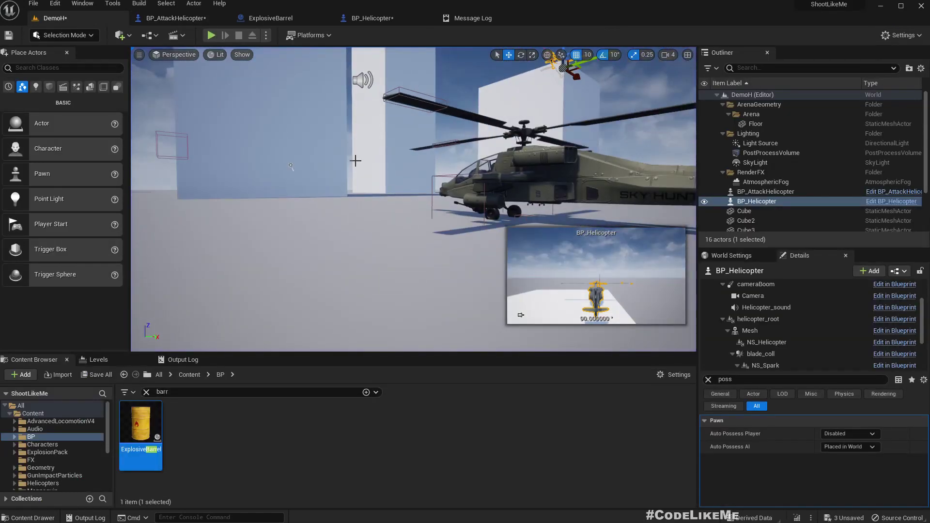
key(F11)
key(alt+p)
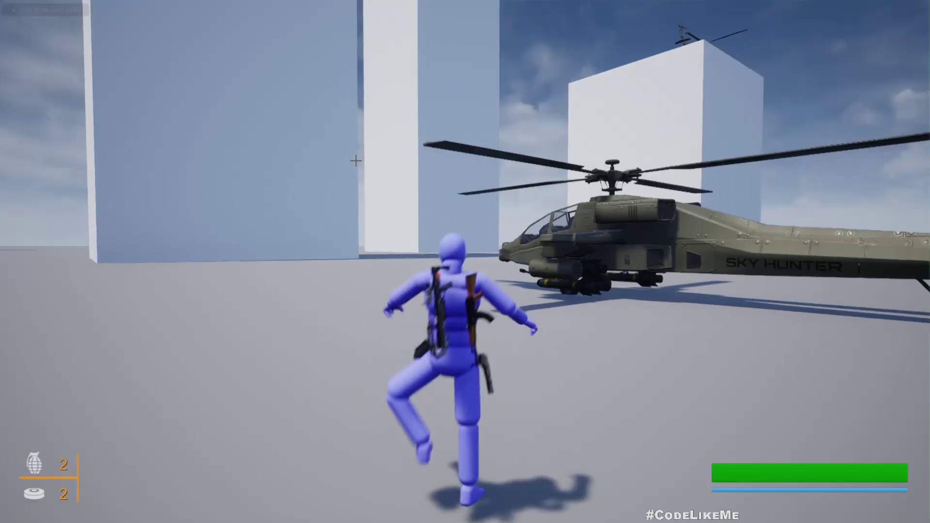
click(357, 161)
key(w)
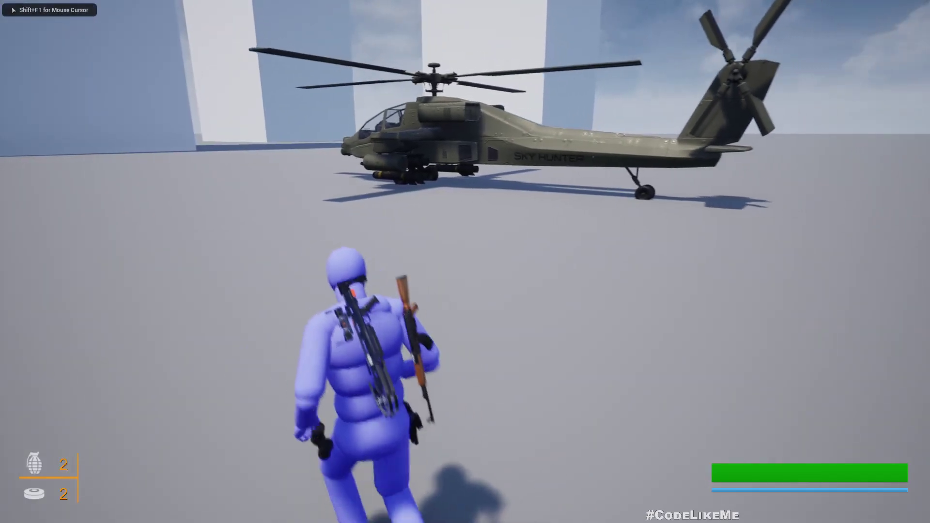
key(Escape)
mouse_move(383, 184)
right_down()
mouse_move(415, 169)
mouse_move(465, 169)
mouse_move(469, 180)
mouse_move(388, 214)
mouse_move(358, 208)
mouse_move(384, 184)
right_up()
key(w)
key(a)
key(s)
key(d)
key(alt+p)
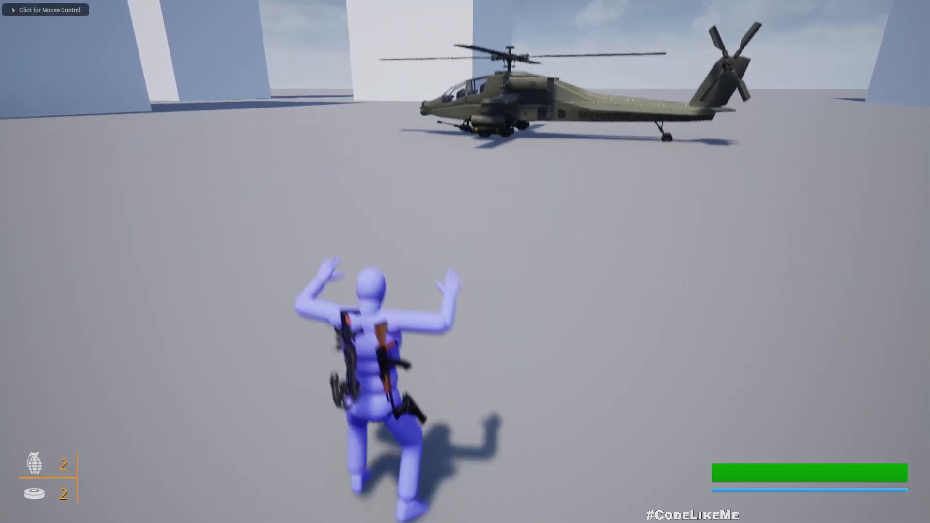
Shoot the attack helicopter with the rifle from a distance and throw a grenade at it.
drag(464, 262, 481, 272)
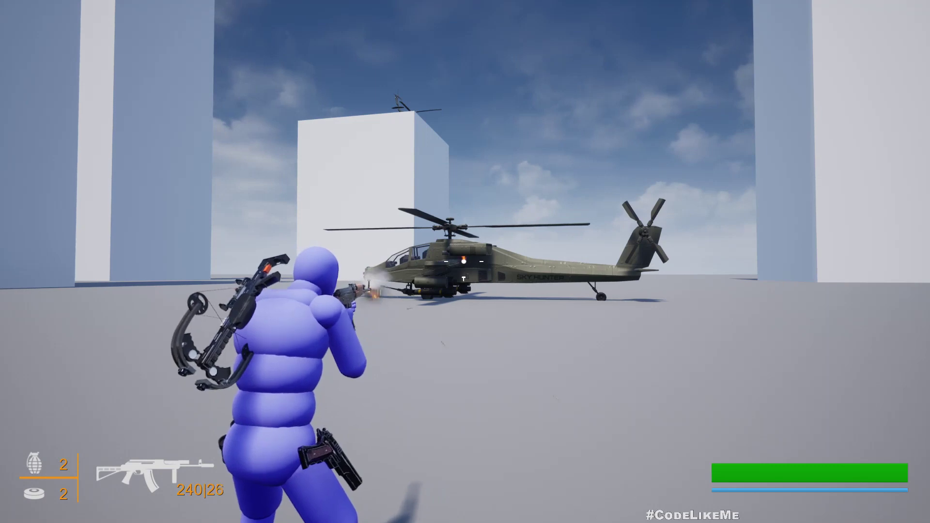
drag(463, 261, 441, 251)
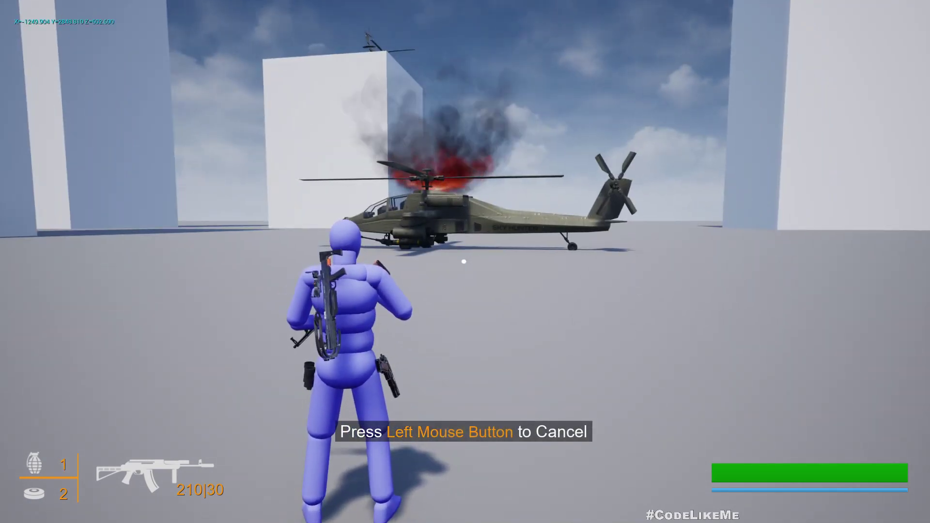
drag(464, 262, 464, 262)
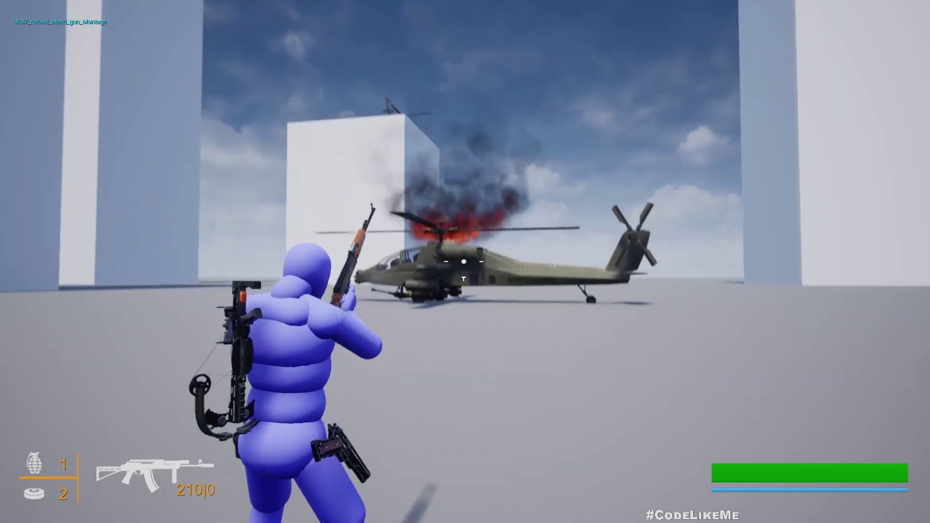
Sidestep and continue firing at the burning helicopter until it is destroyed, and end the play session.
key(d)
key(d)
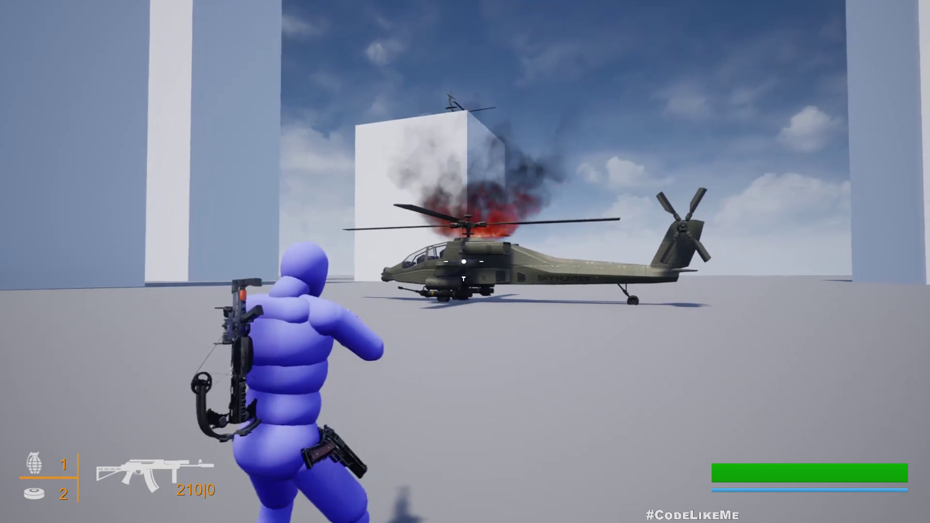
drag(463, 261, 464, 262)
key(a)
key(d)
key(s)
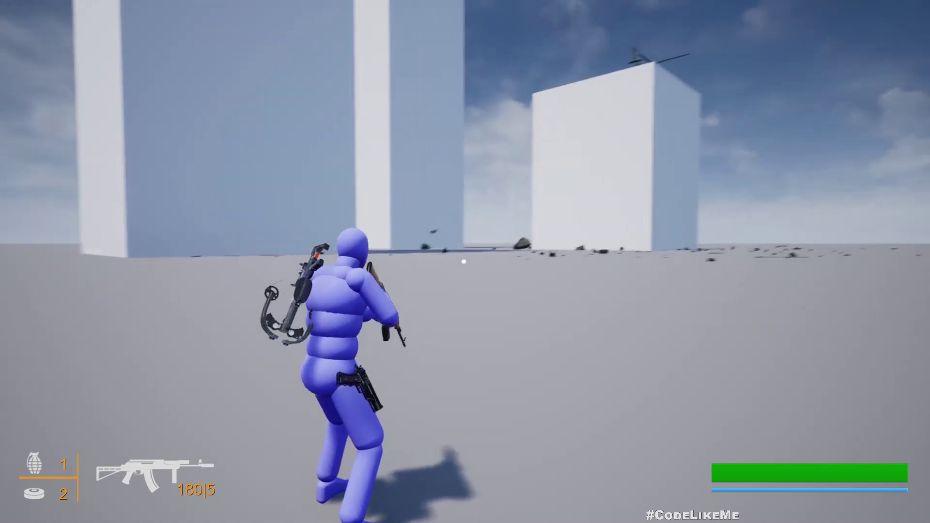
key(Escape)
right_drag(381, 162, 363, 161)
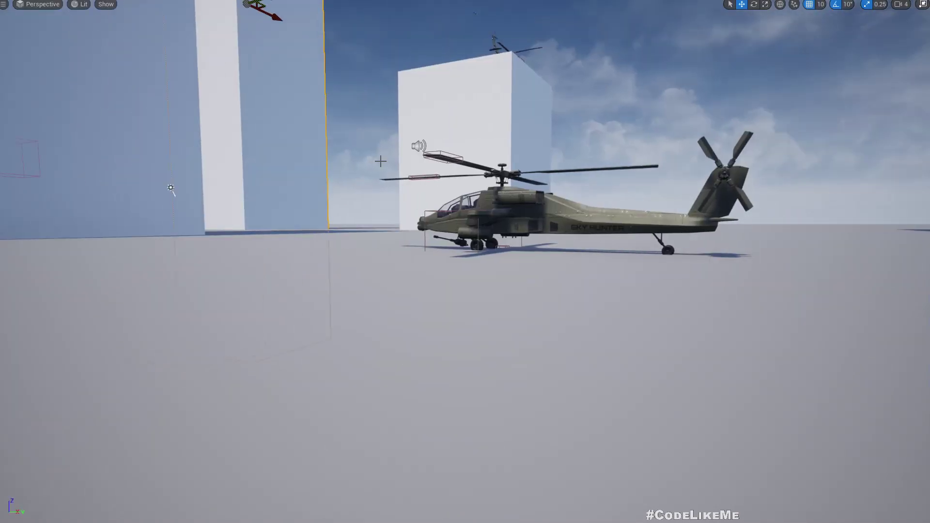
key(alt+p)
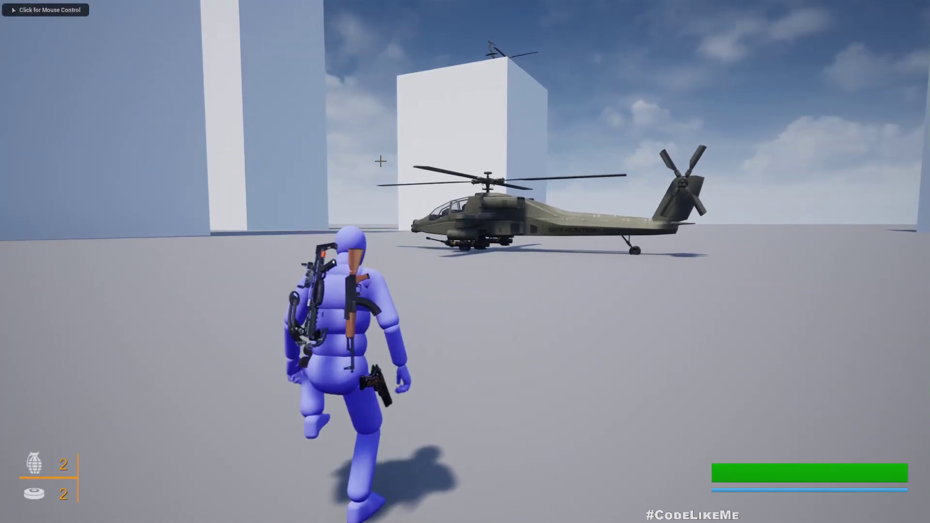
click(381, 161)
key(w)
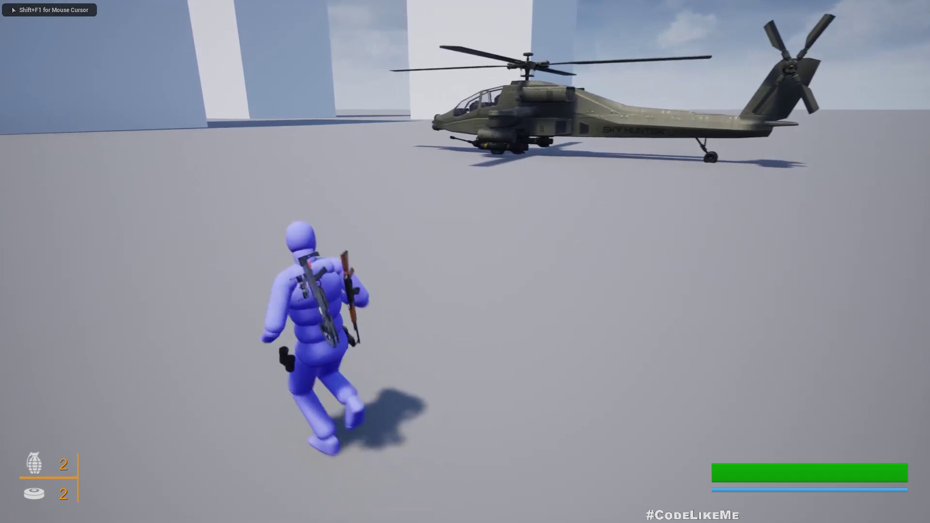
key(Escape)
Leave full screen and play the level from a raised viewpoint closer to the attack helicopter.
key(F11)
mouse_move(388, 188)
right_down()
mouse_move(398, 162)
mouse_move(395, 208)
mouse_move(399, 162)
mouse_move(385, 190)
right_up()
key(e)
key(w)
key(a)
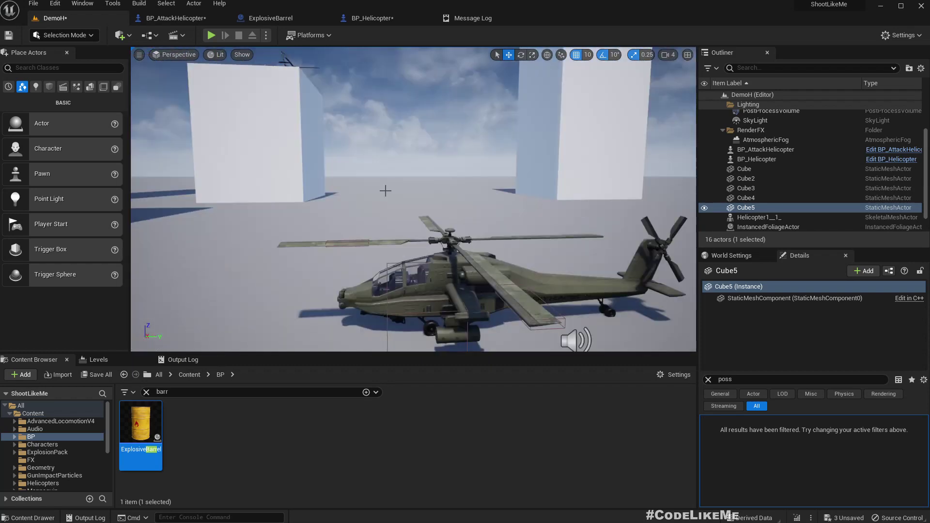
key(alt+p)
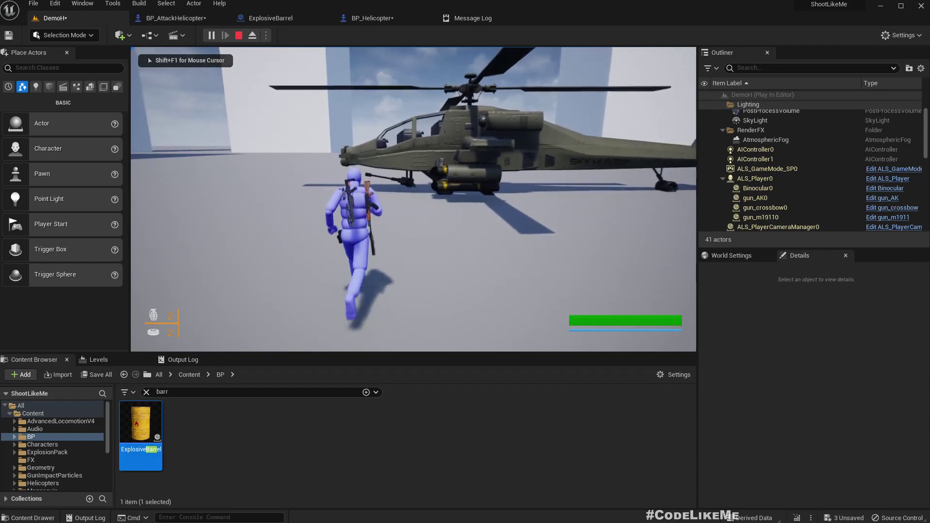
Switch the play session to full screen, board the attack helicopter and fire from the air at the helicopter on top of the block.
key(F11)
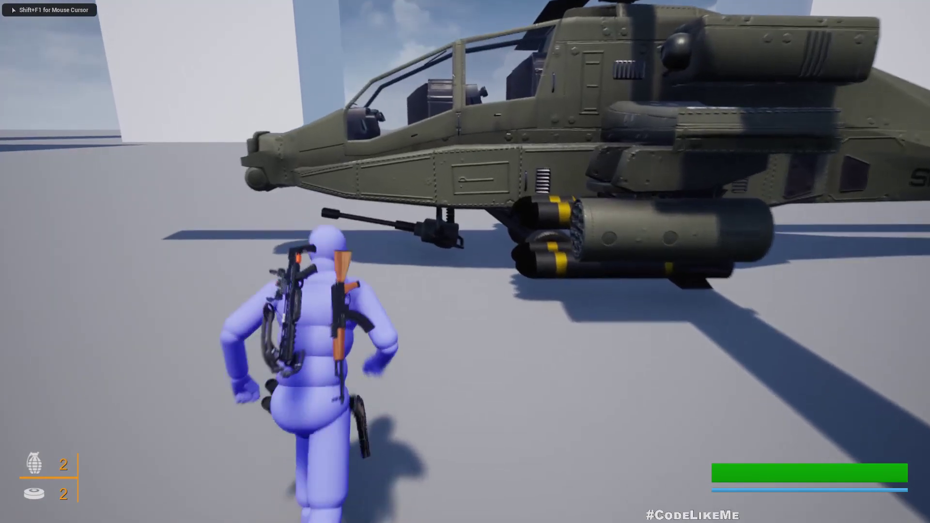
key(e)
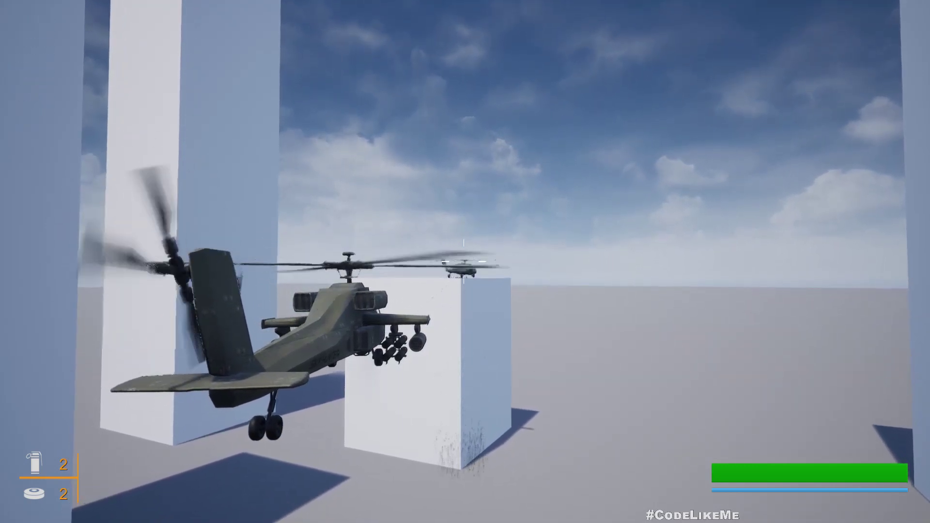
click(464, 262)
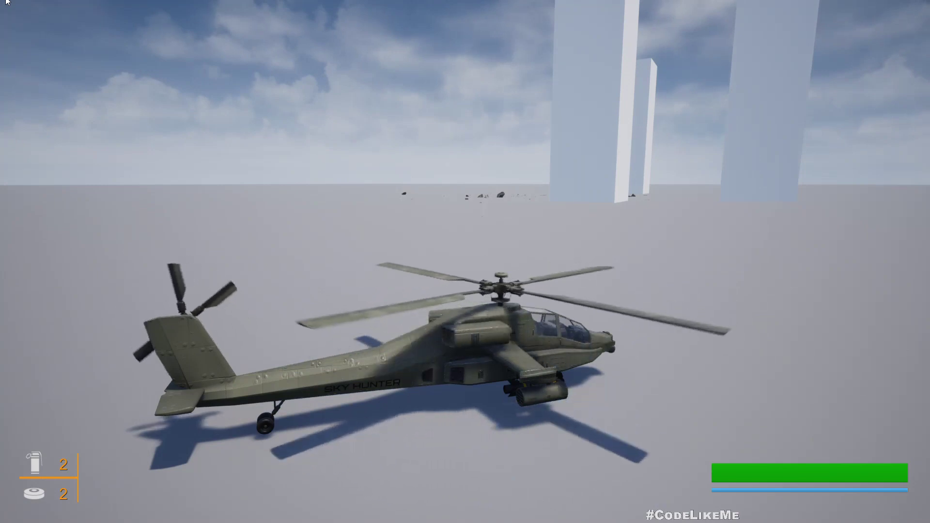
Exit the landed attack helicopter, walk the character away from it and end the play session.
key(e)
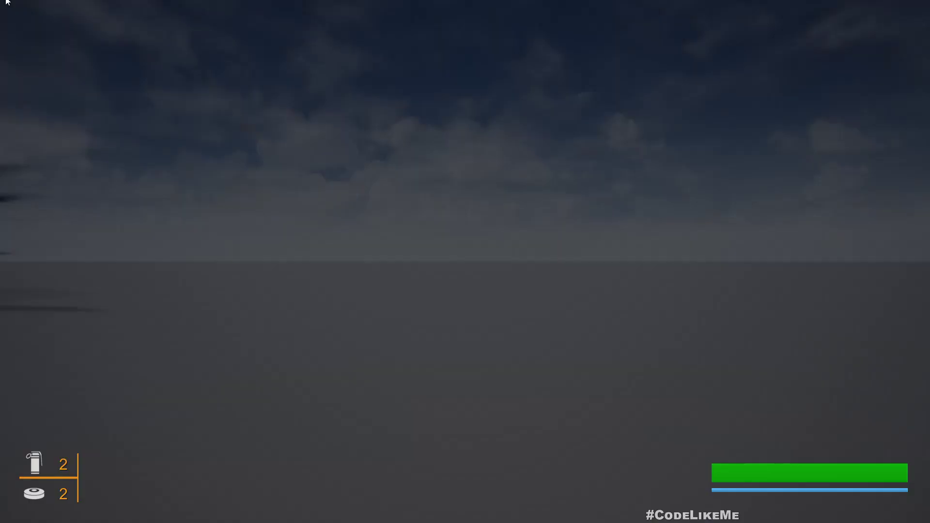
key(w)
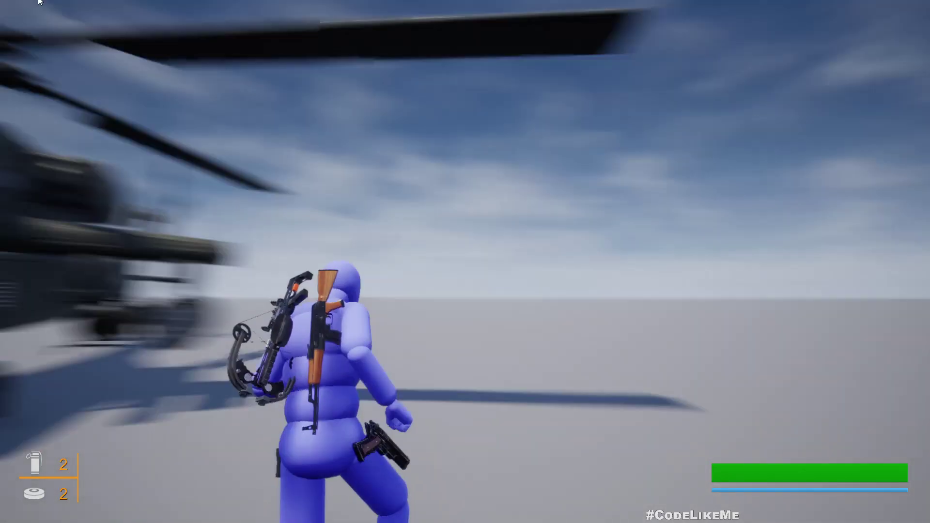
key(w)
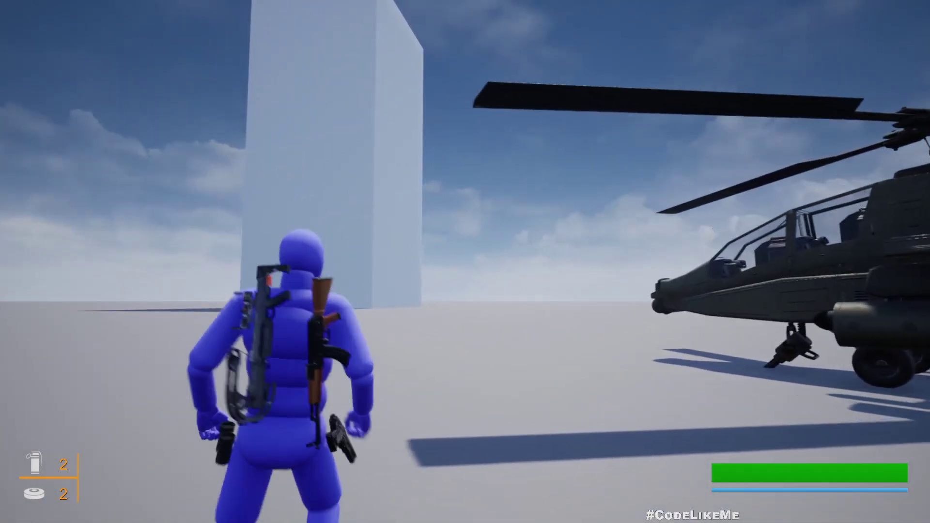
key(Escape)
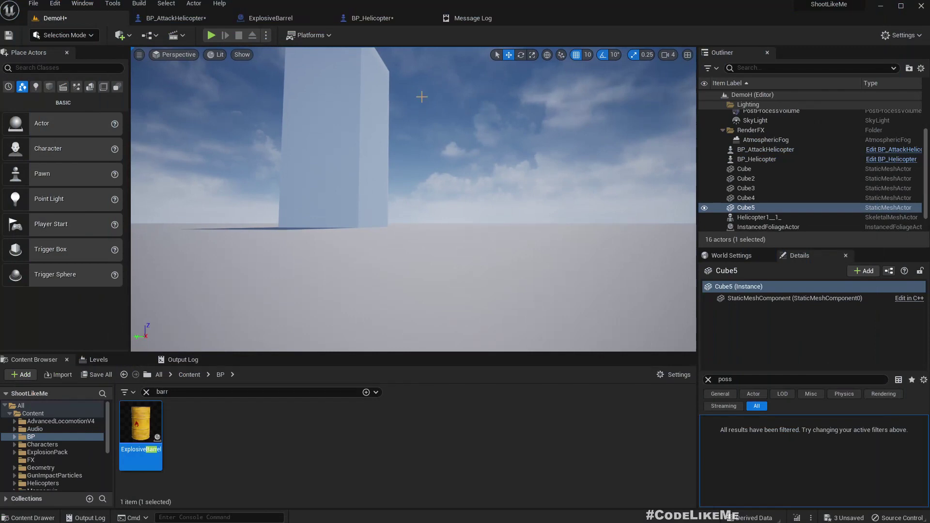
key(s)
right_drag(422, 97, 642, 110)
key(w)
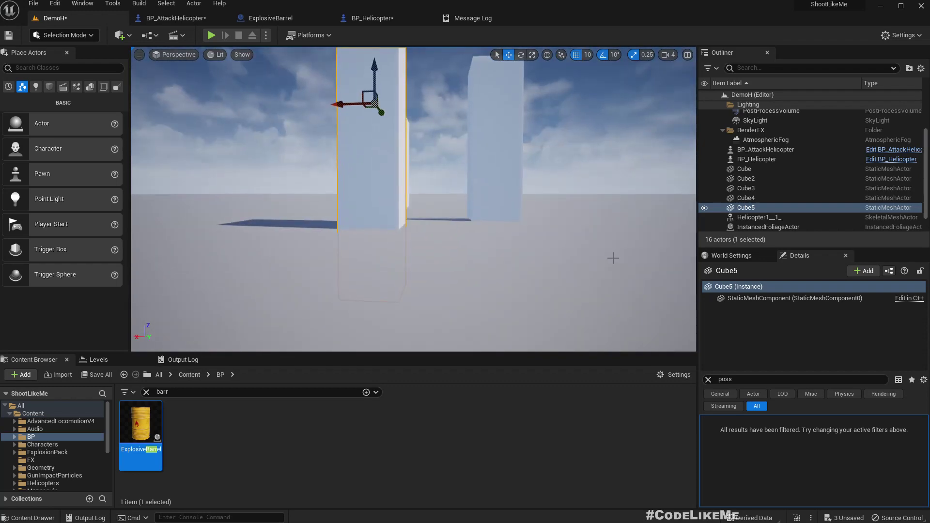
Switch to the browser and look through the latest posts on the CodeLikeMe Patreon page.
key(alt+Tab)
scroll(693, 247, down, 19)
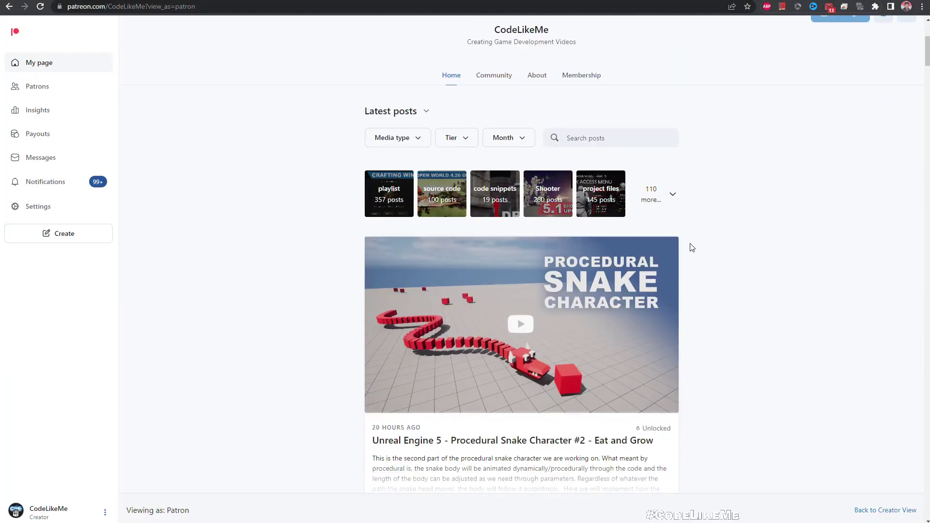
scroll(697, 250, down, 20)
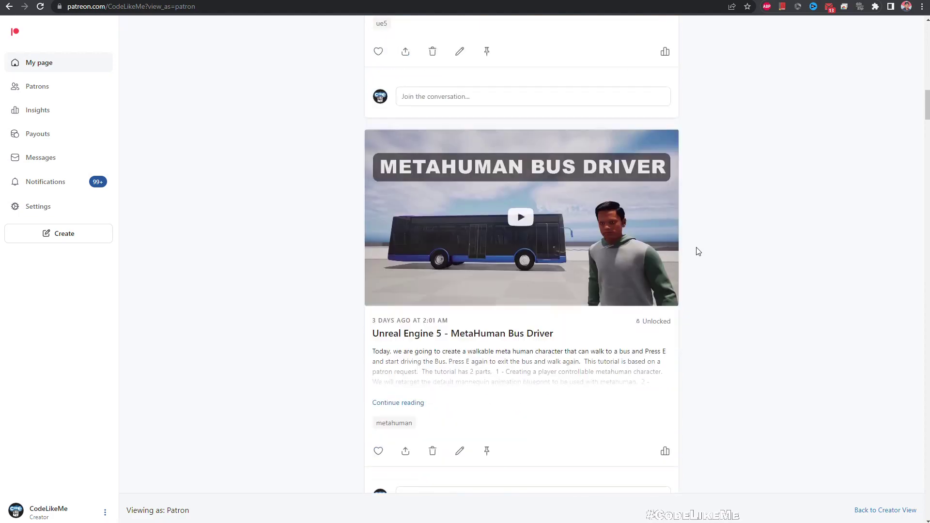
scroll(699, 252, down, 15)
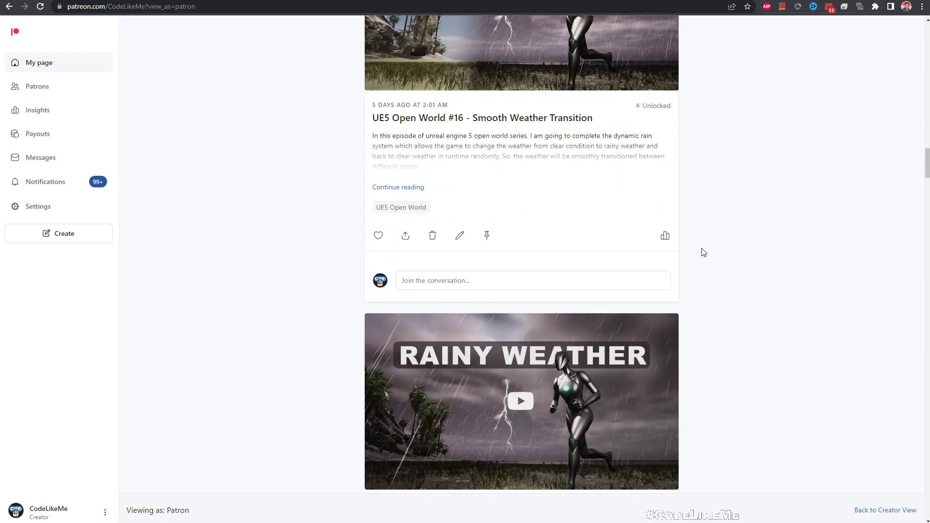
scroll(708, 254, down, 20)
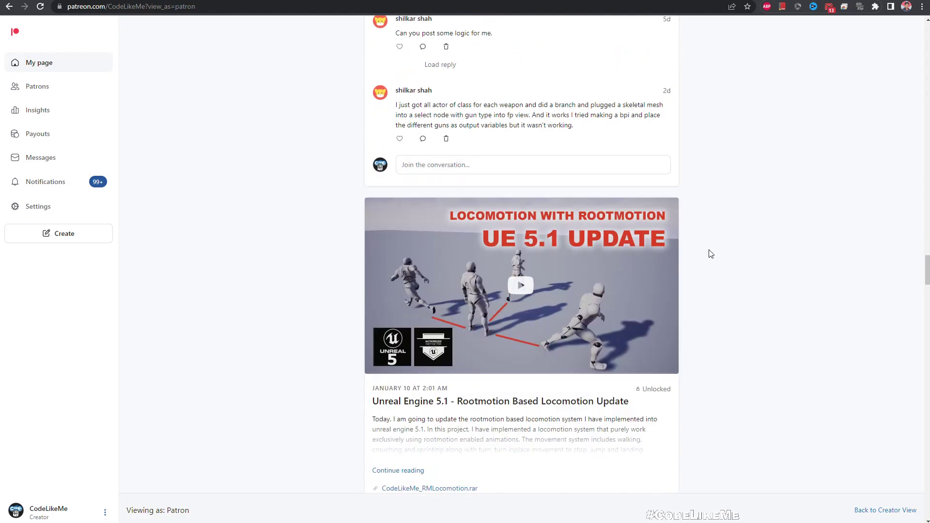
scroll(711, 254, down, 5)
scroll(711, 254, down, 20)
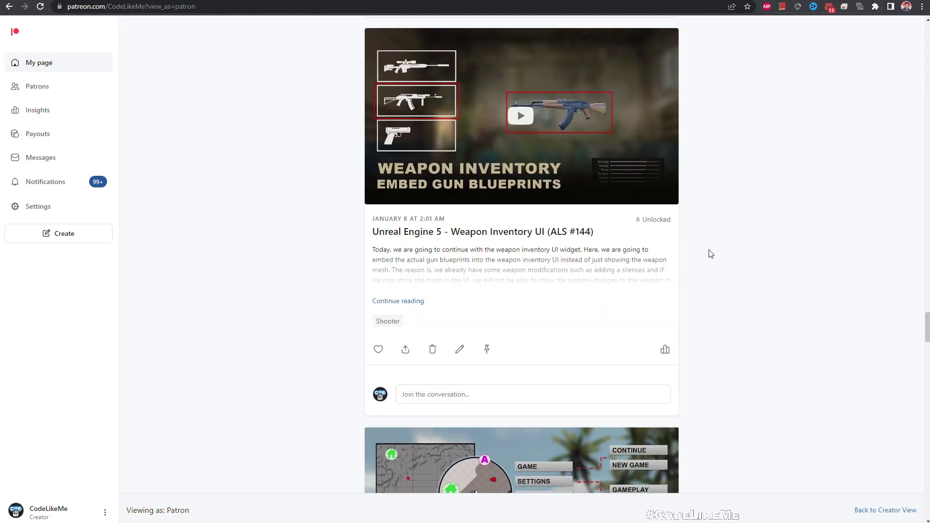
scroll(711, 254, down, 9)
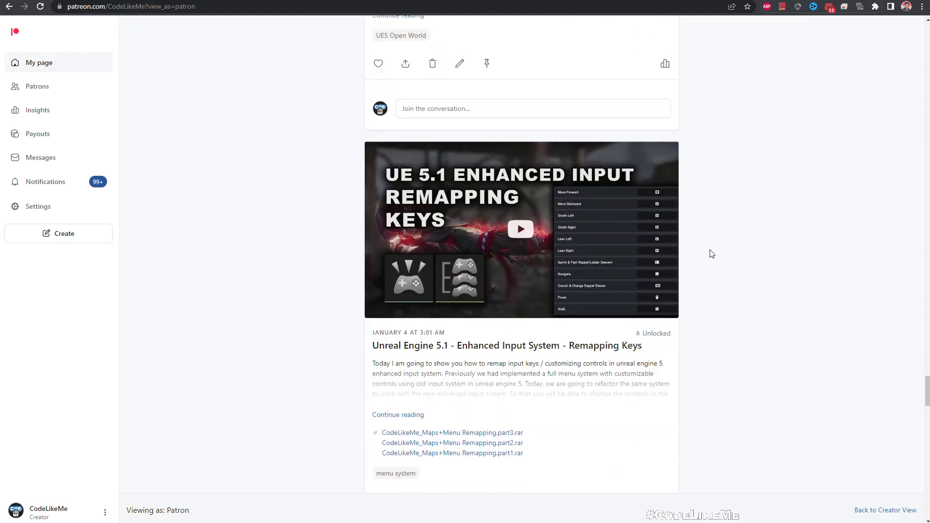